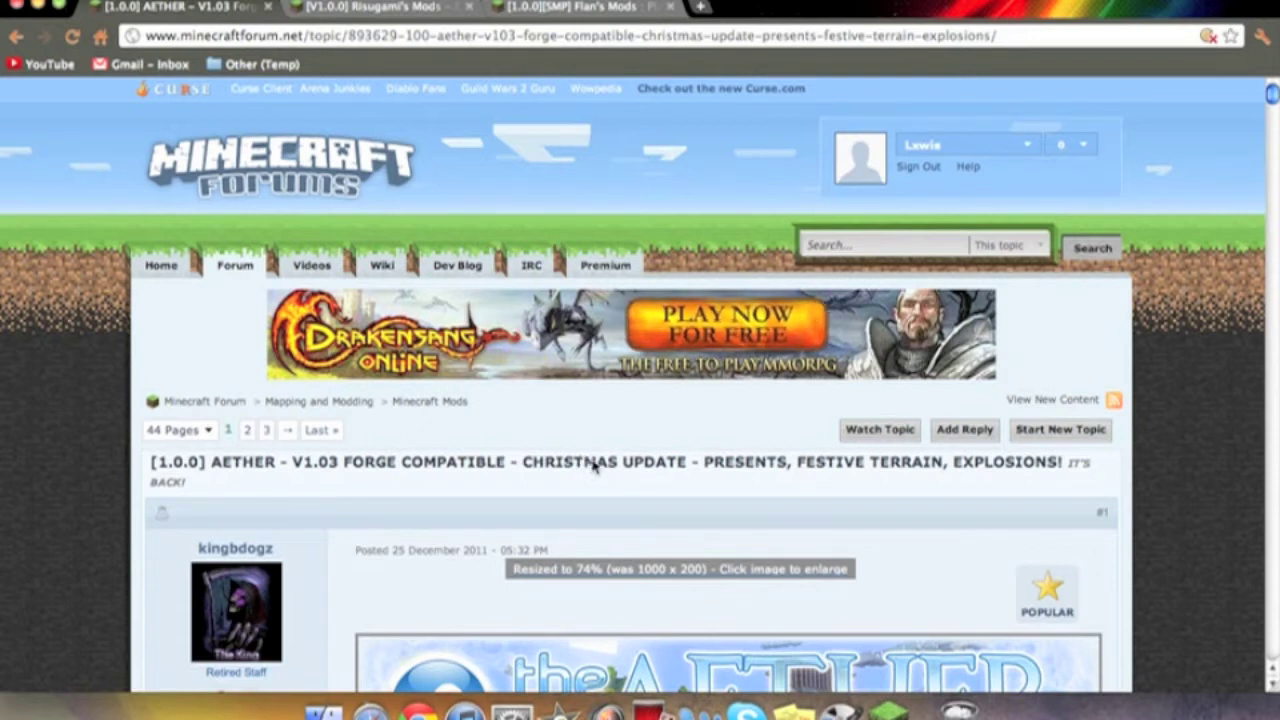
Reload the Aether V1.03 Forge-compatible Christmas update thread with Cmd+R
key("super+r")
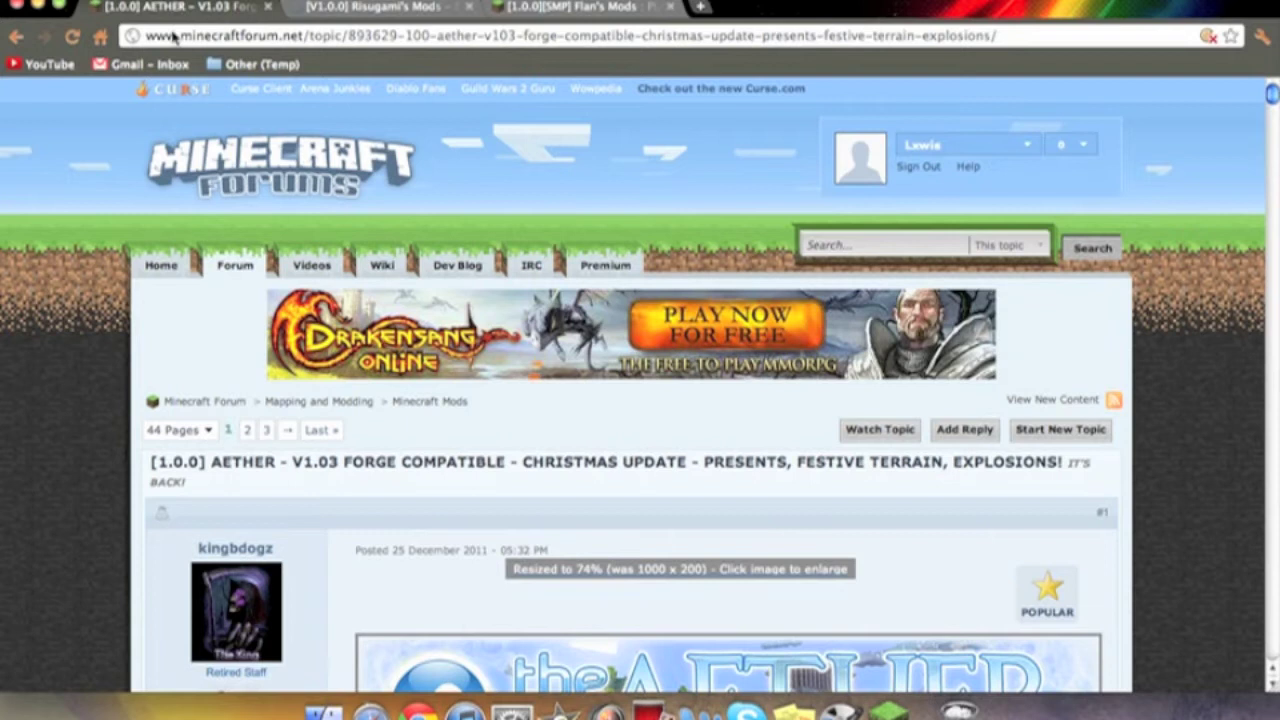
Scroll to the Aether install instructions and highlight the required mods list (Modloader, ModloaderMP, Audio Mod, ShockAhPI, PlayerAPI)
scroll(88, 336, "down", 3)
scroll(88, 336, "down", 15)
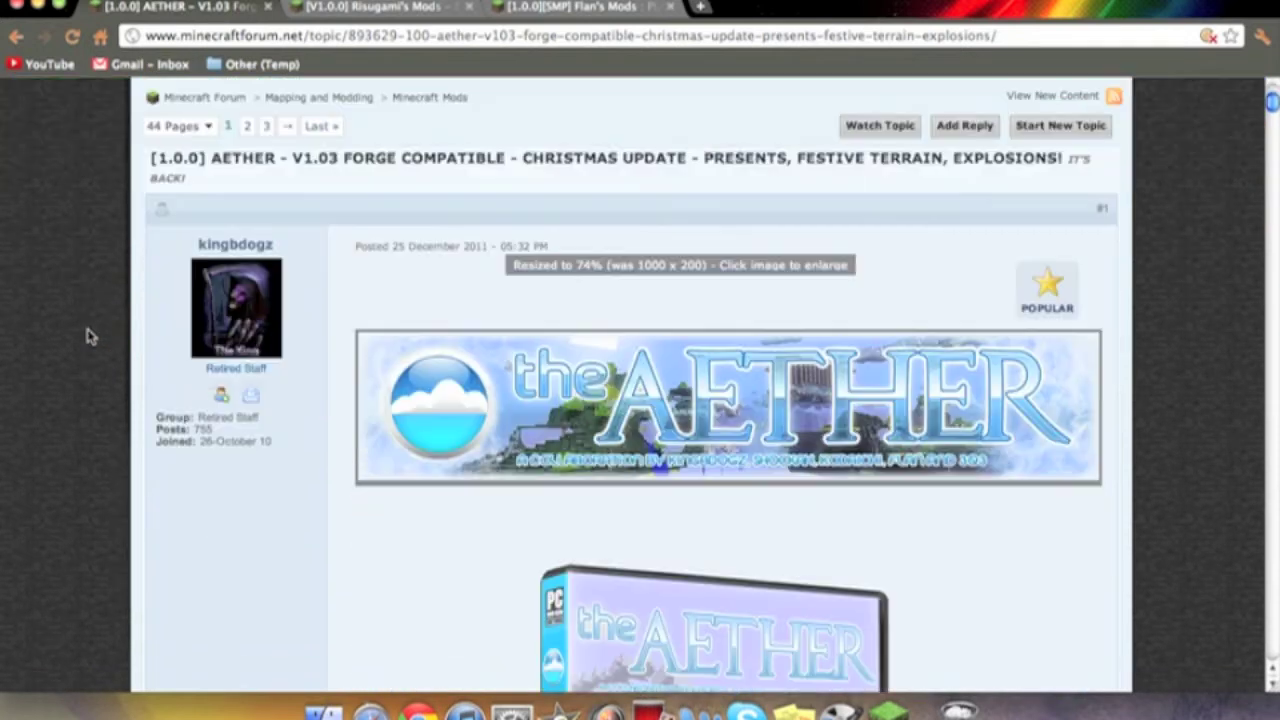
scroll(88, 336, "down", 5)
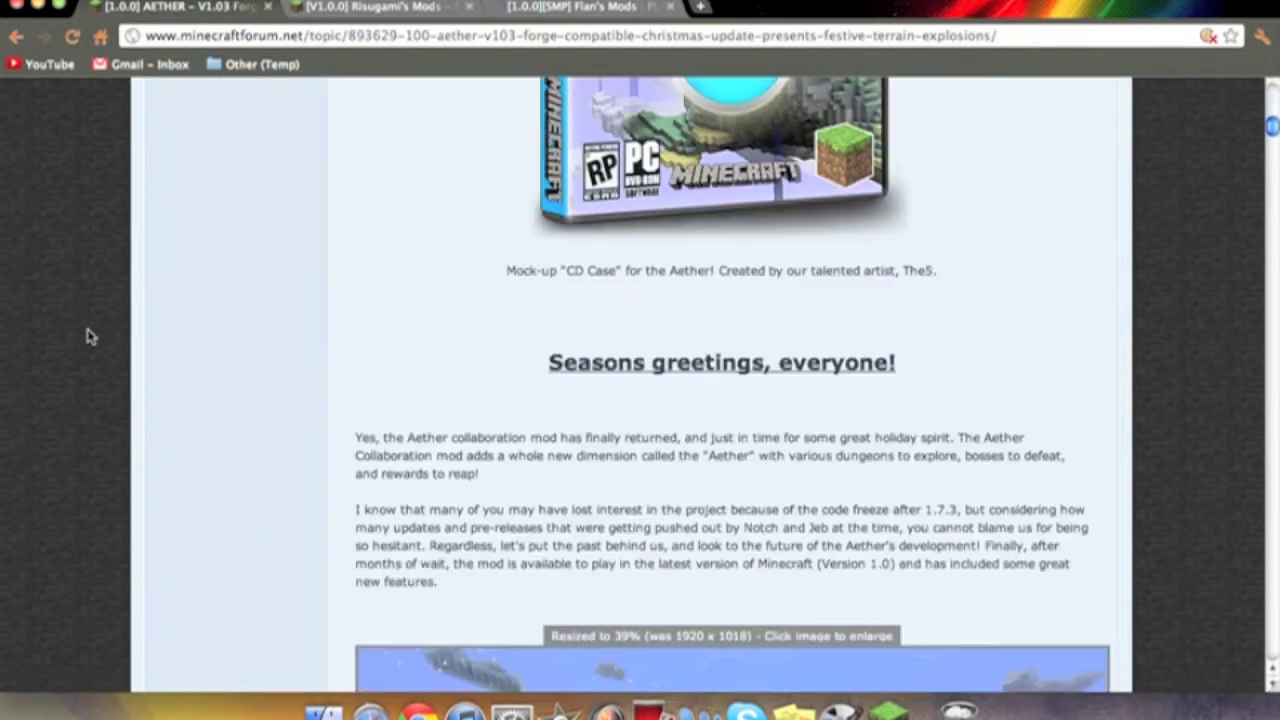
scroll(88, 336, "down", 20)
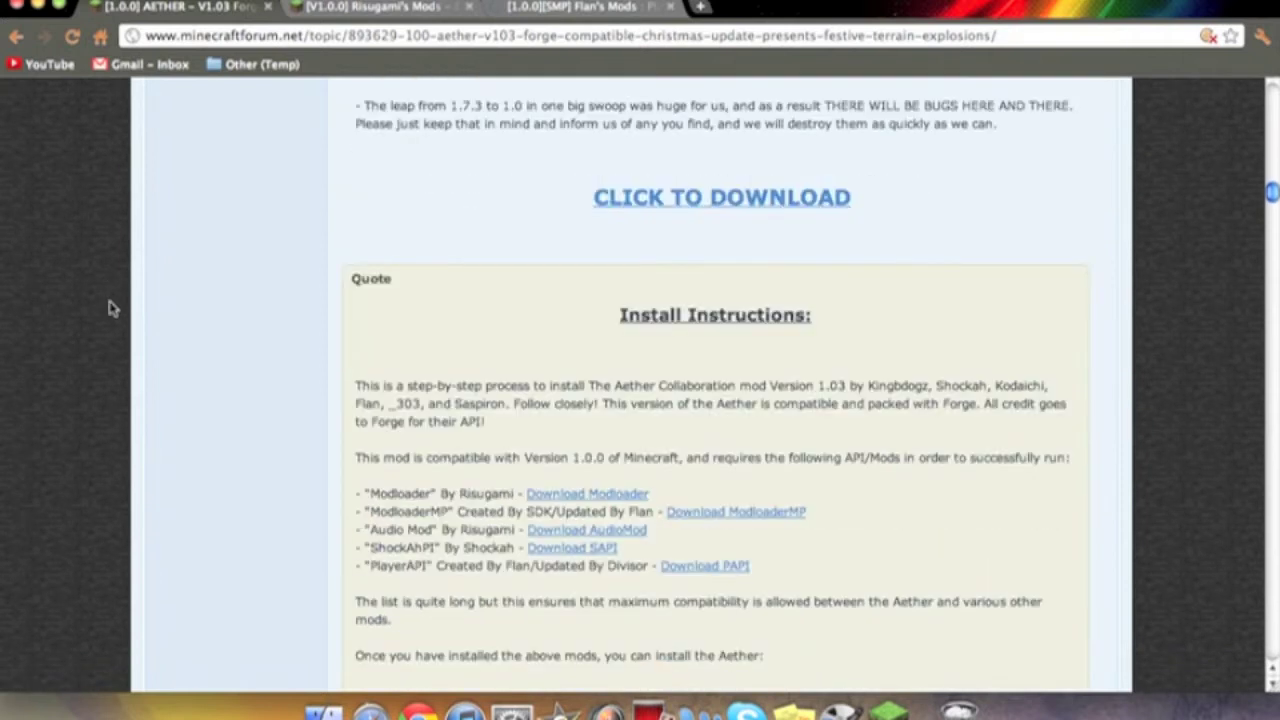
scroll(118, 293, "up", 8)
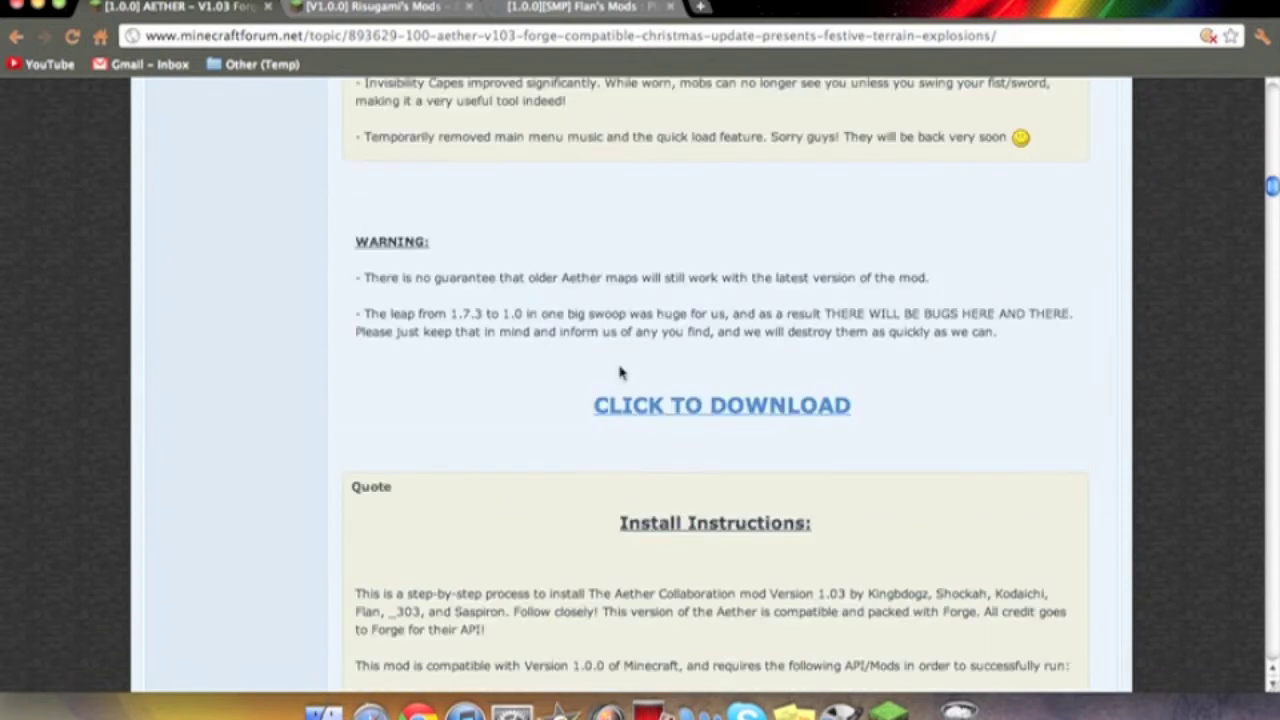
scroll(563, 251, "down", 2)
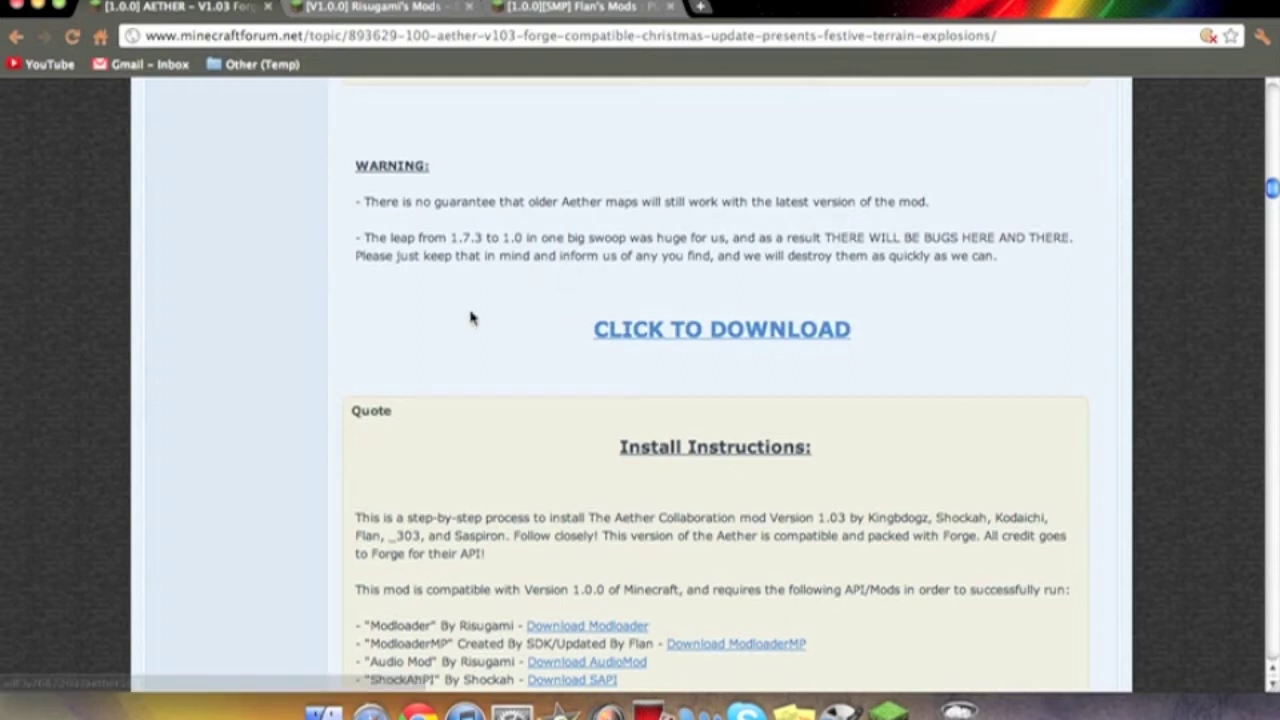
scroll(471, 316, "down", 3)
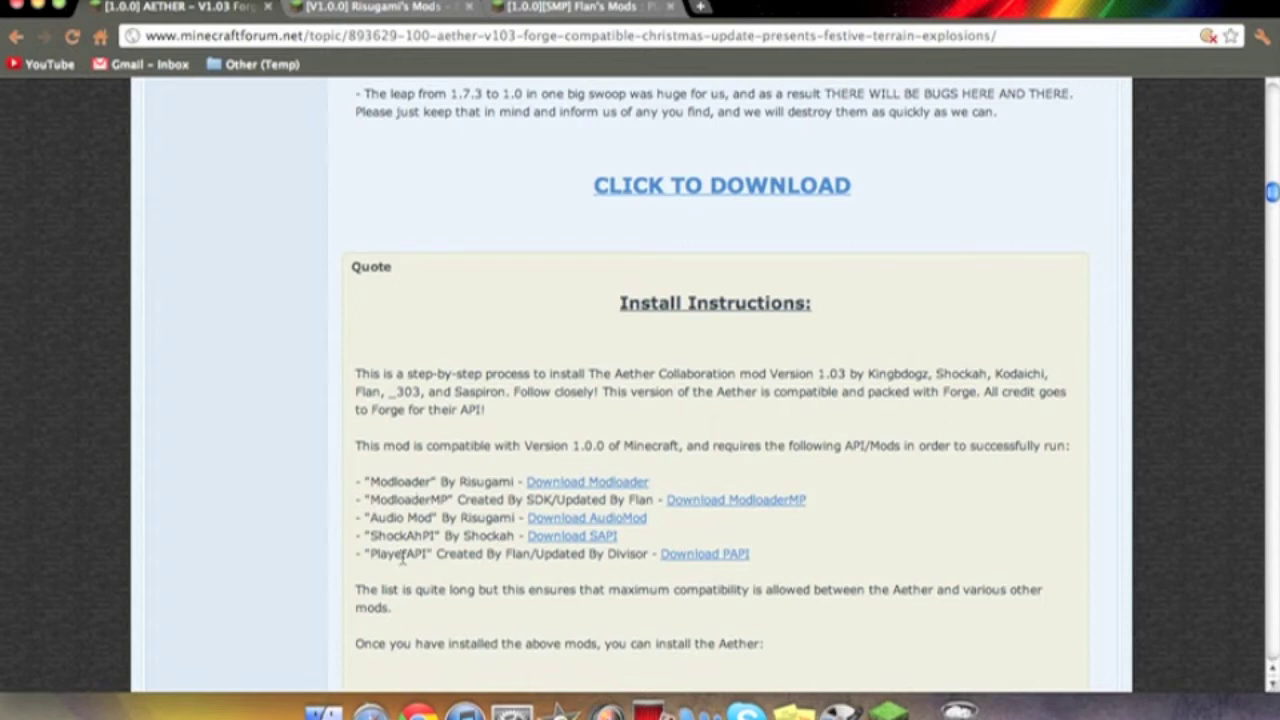
left_click_drag(370, 482, 432, 552)
left_click(543, 472)
Start the direct ModLoader 1.0.0 download from Risugami's Mods thread, then return to the Aether tab
left_click(395, 16)
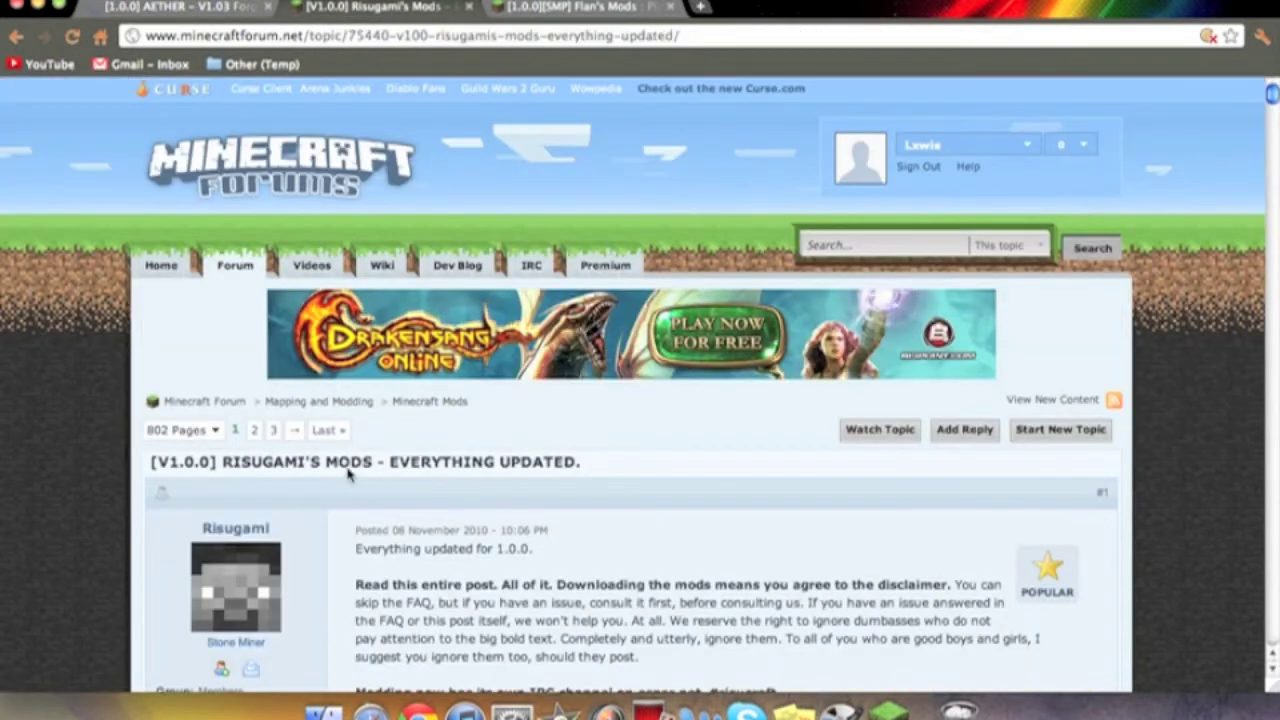
scroll(350, 285, "down", 5)
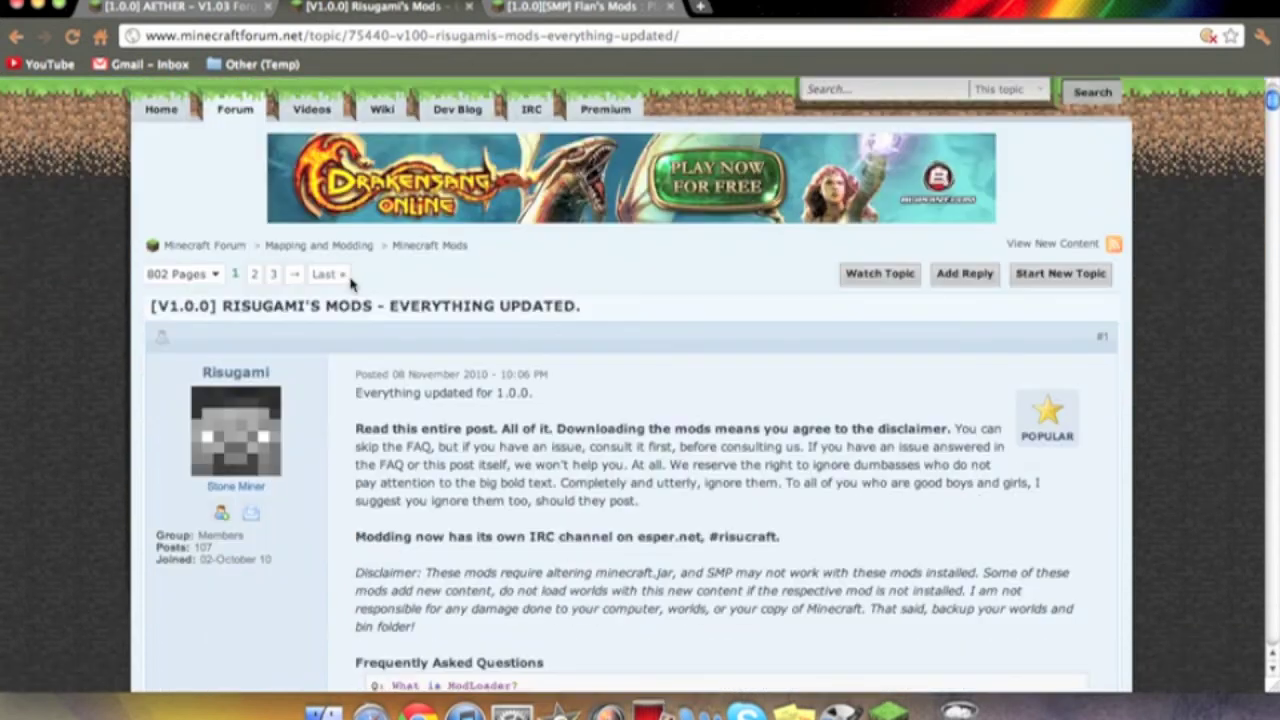
scroll(350, 285, "down", 20)
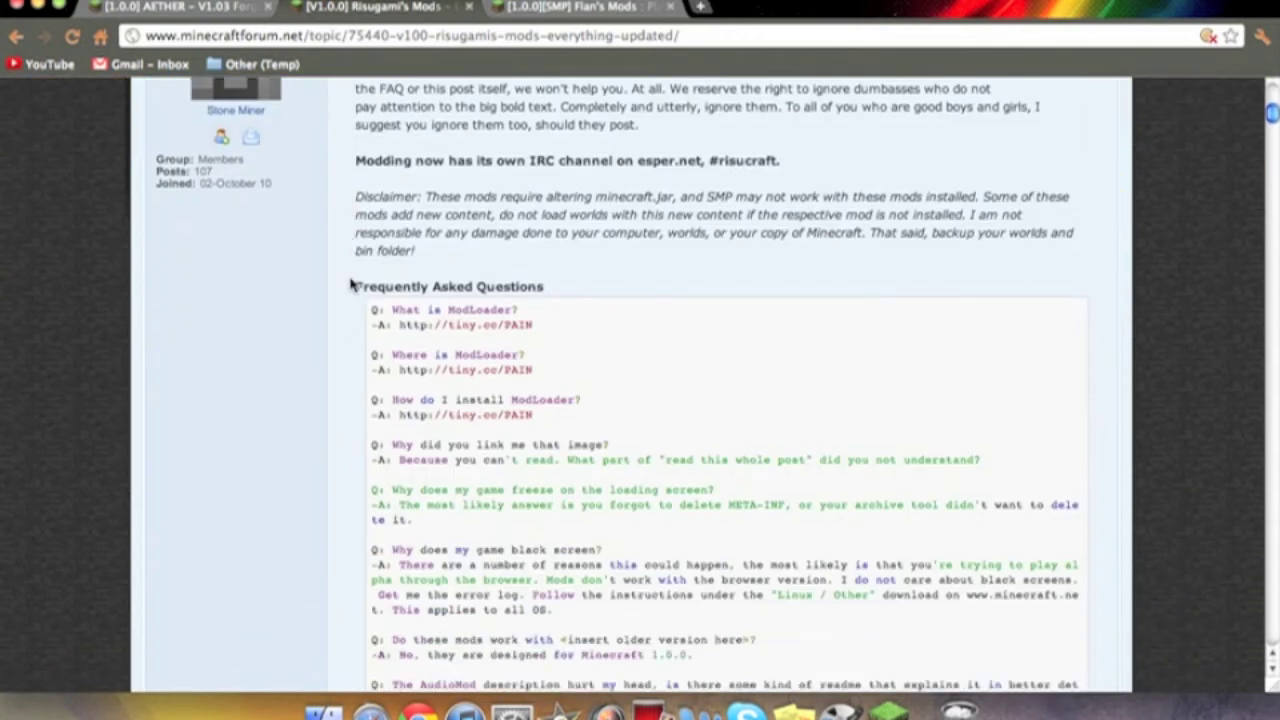
scroll(350, 282, "down", 18)
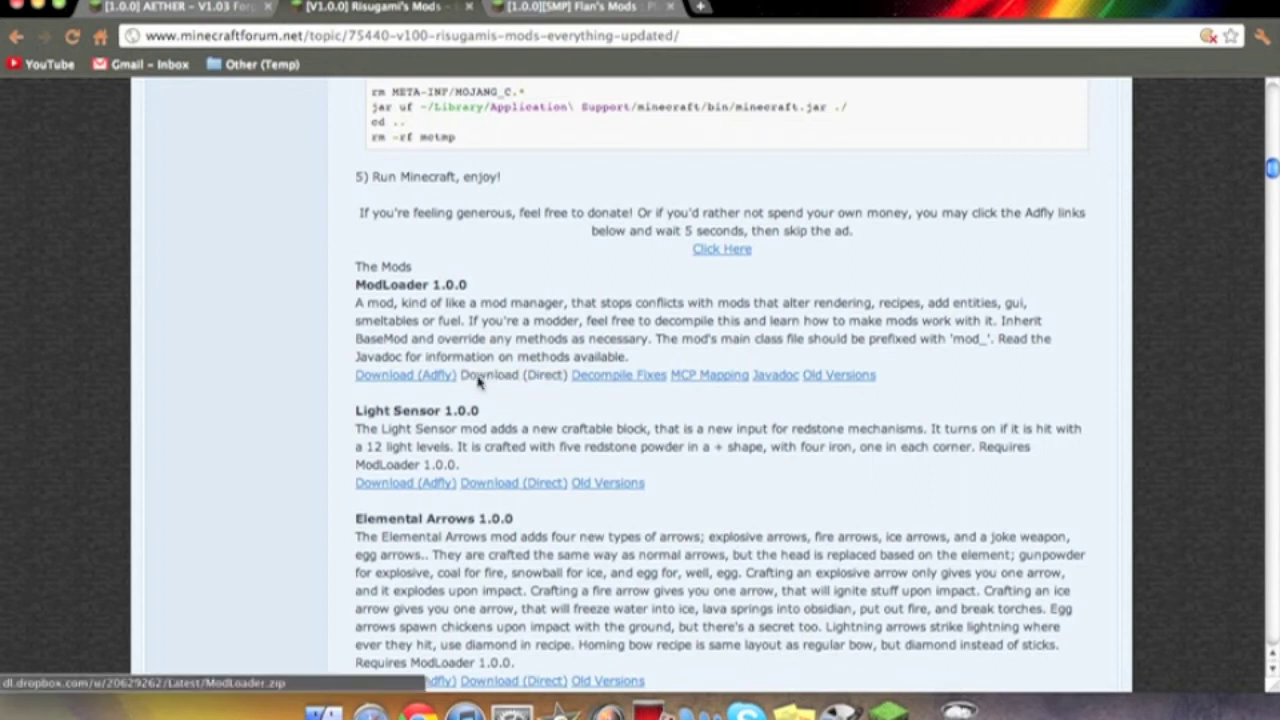
left_click(420, 379)
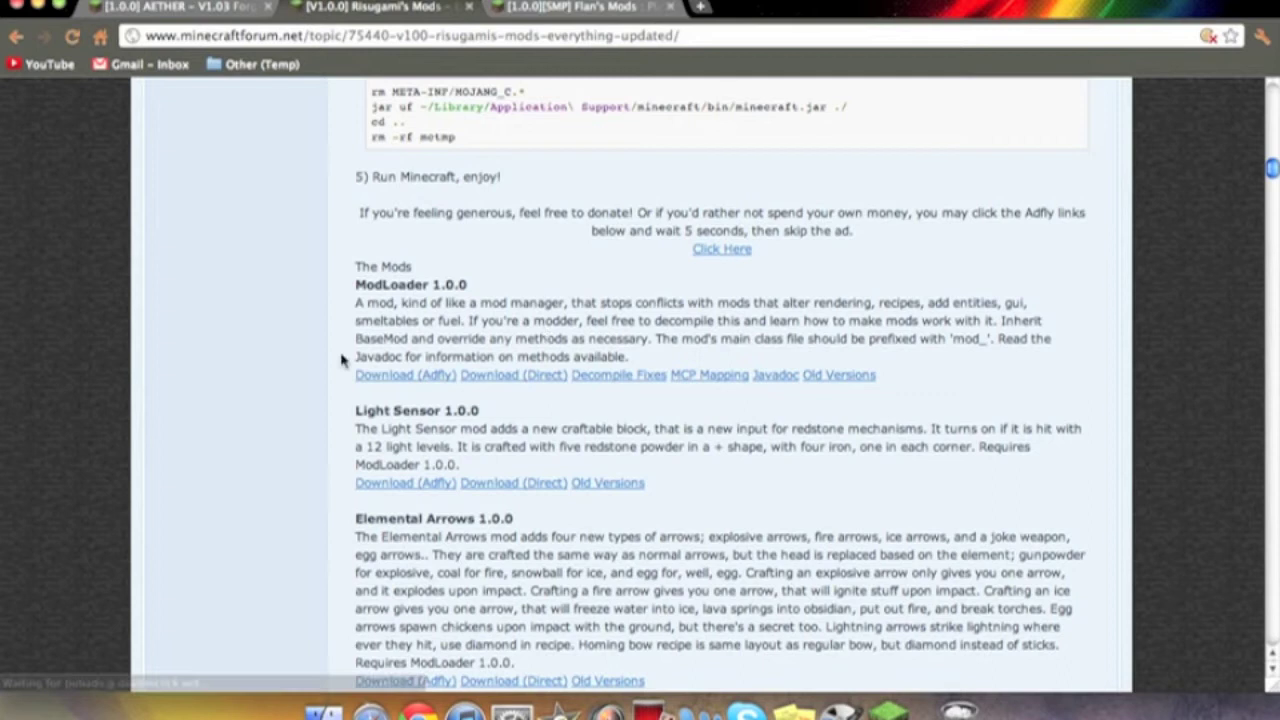
scroll(305, 380, "down", 10)
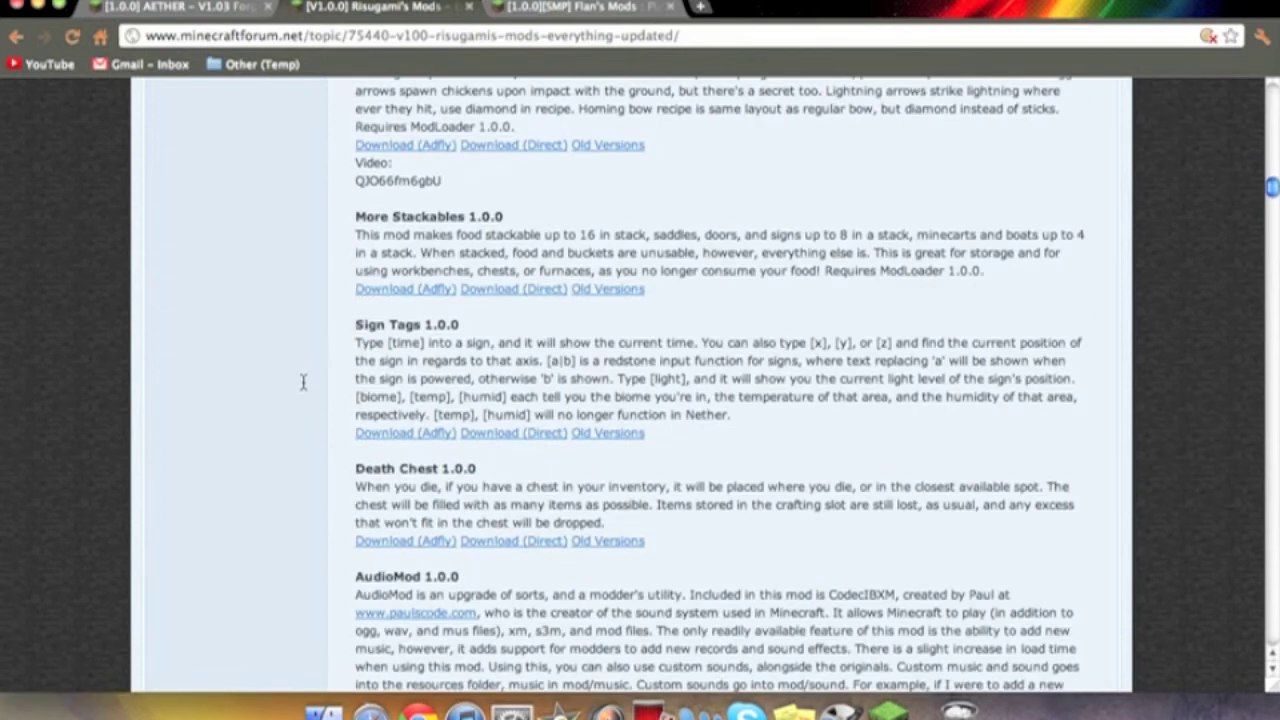
scroll(305, 380, "down", 5)
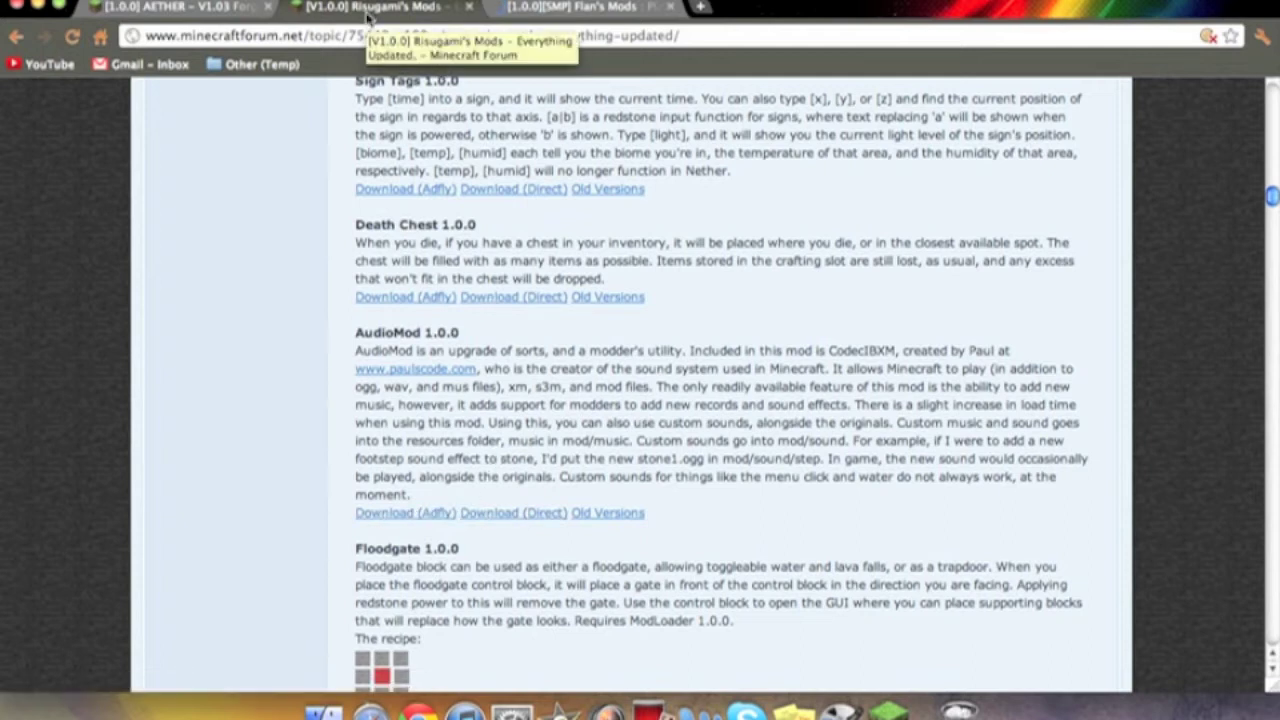
left_click(240, 12)
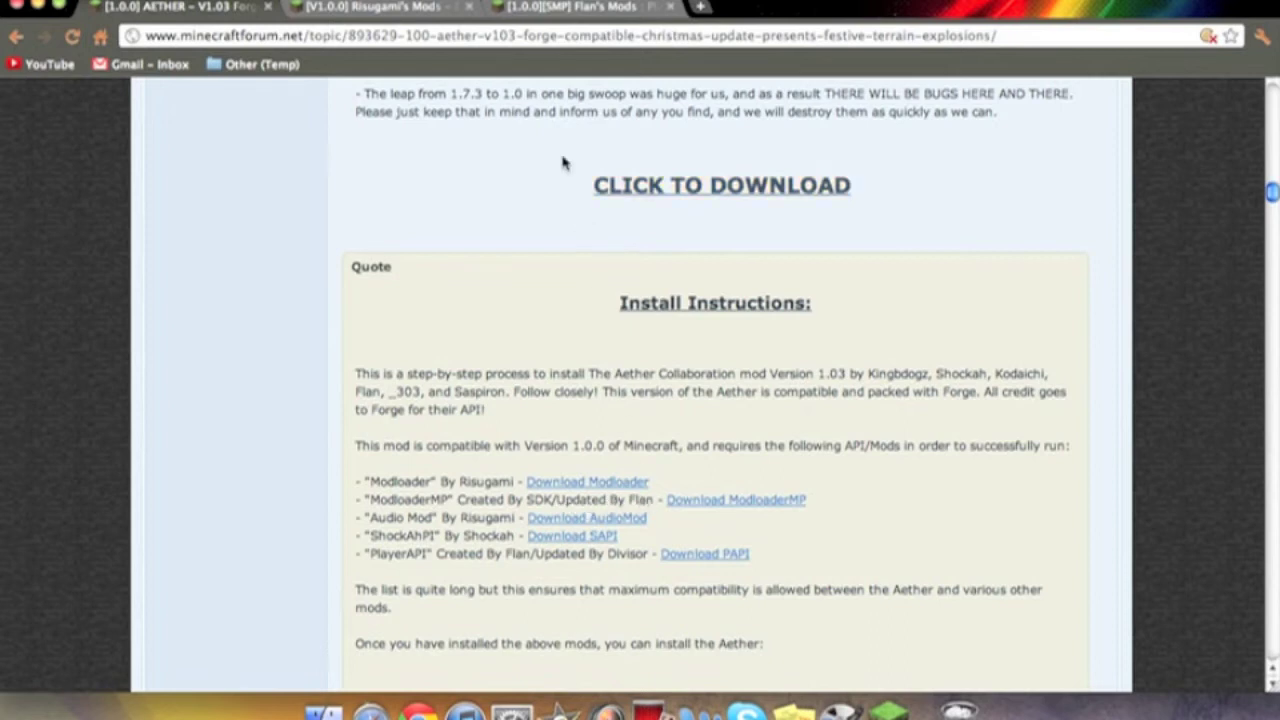
In Flan's Mods thread, jump to the ModLoaderMp Unofficial Client 1.0.0 installation section
left_click(580, 8)
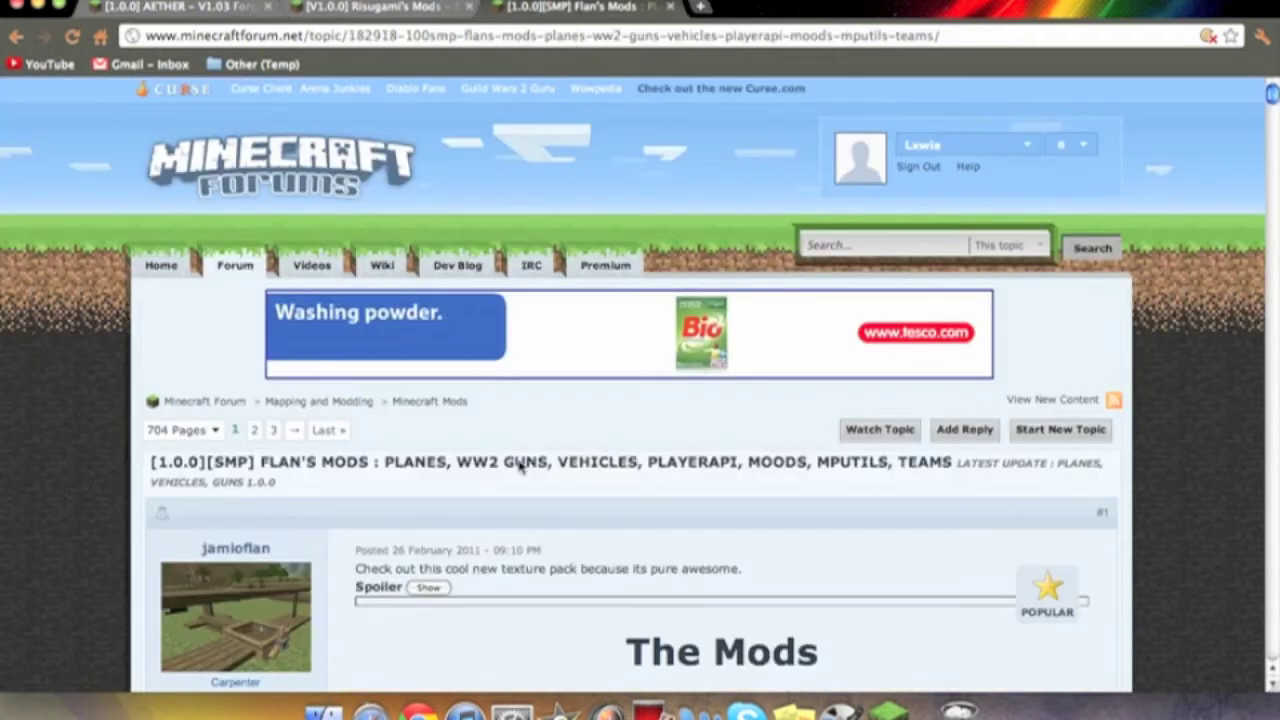
scroll(525, 470, "down", 5)
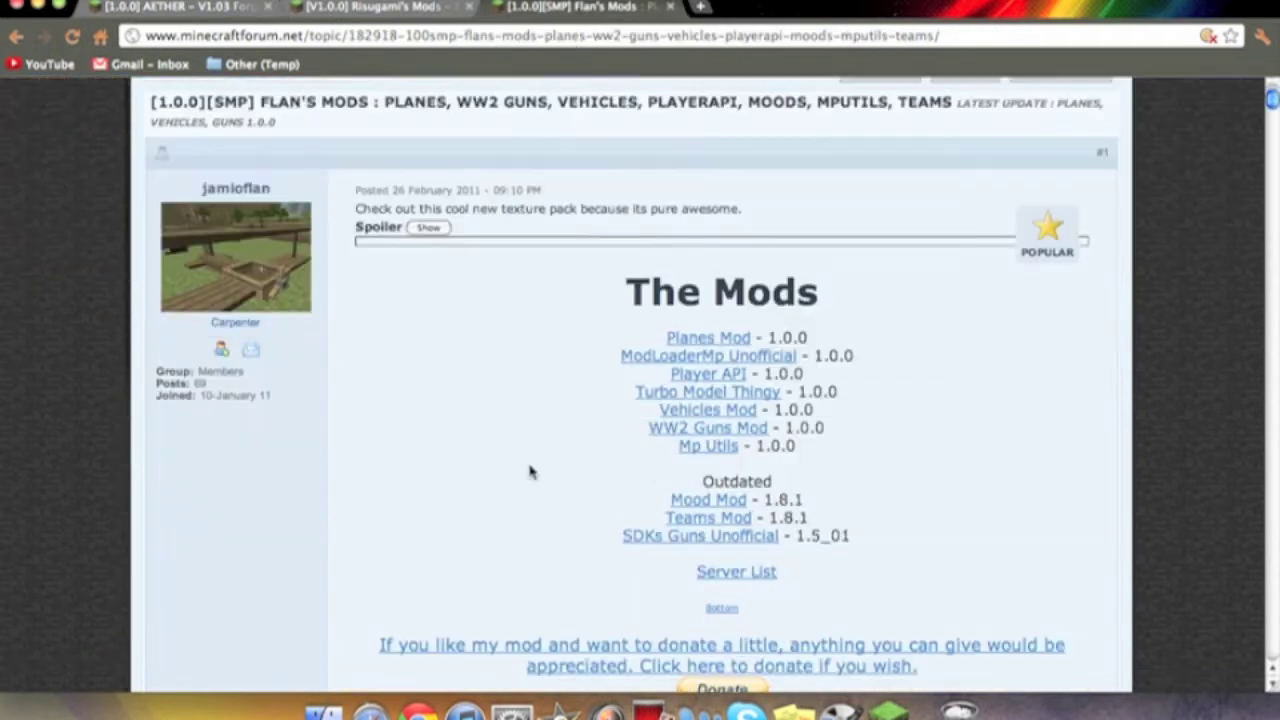
left_click(678, 362)
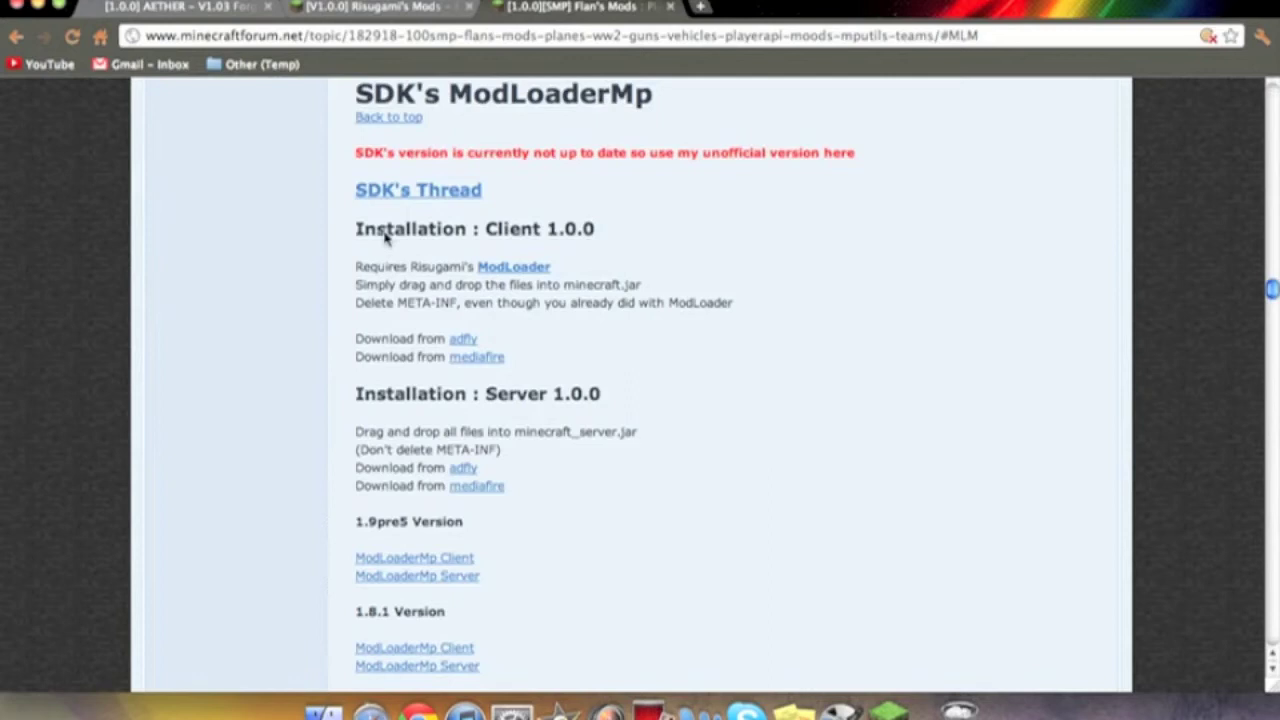
left_click_drag(358, 236, 607, 240)
left_click(607, 240)
Jump to the Player API section and review its installation notes and 1.8.1 download links
scroll(512, 337, "up", 3)
scroll(512, 337, "up", 15)
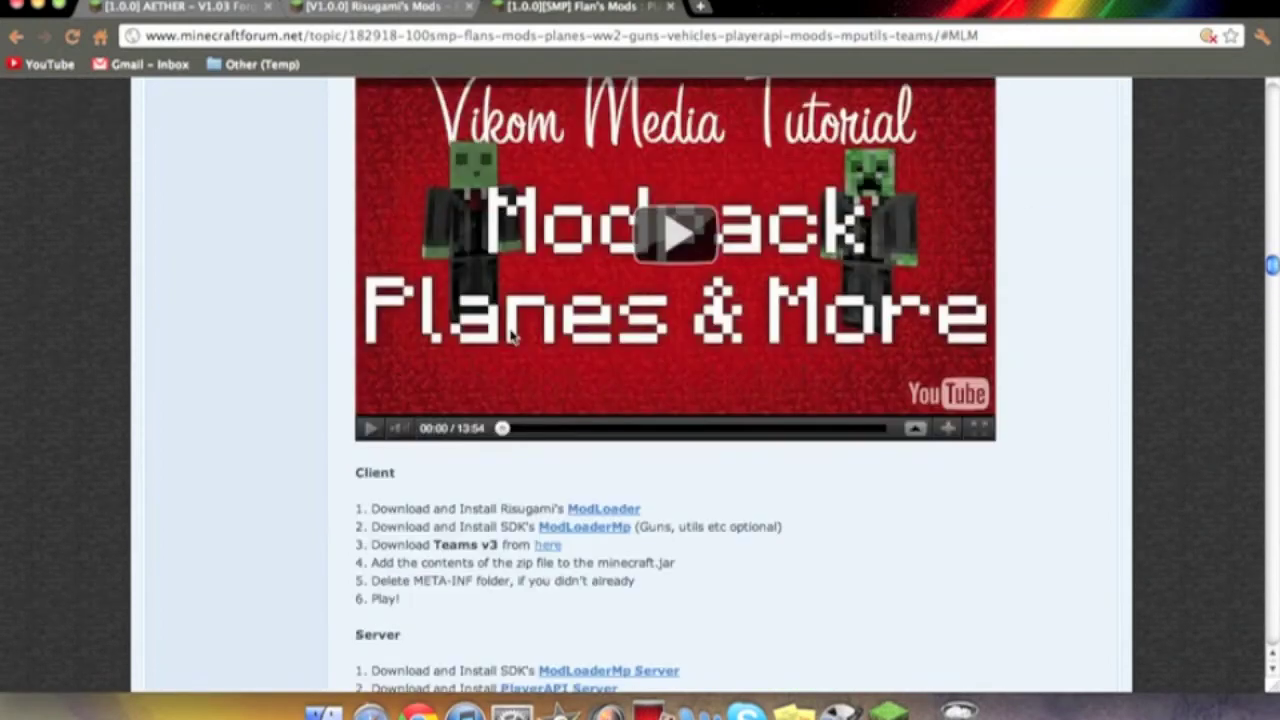
scroll(229, 366, "down", 10)
scroll(229, 366, "up", 20)
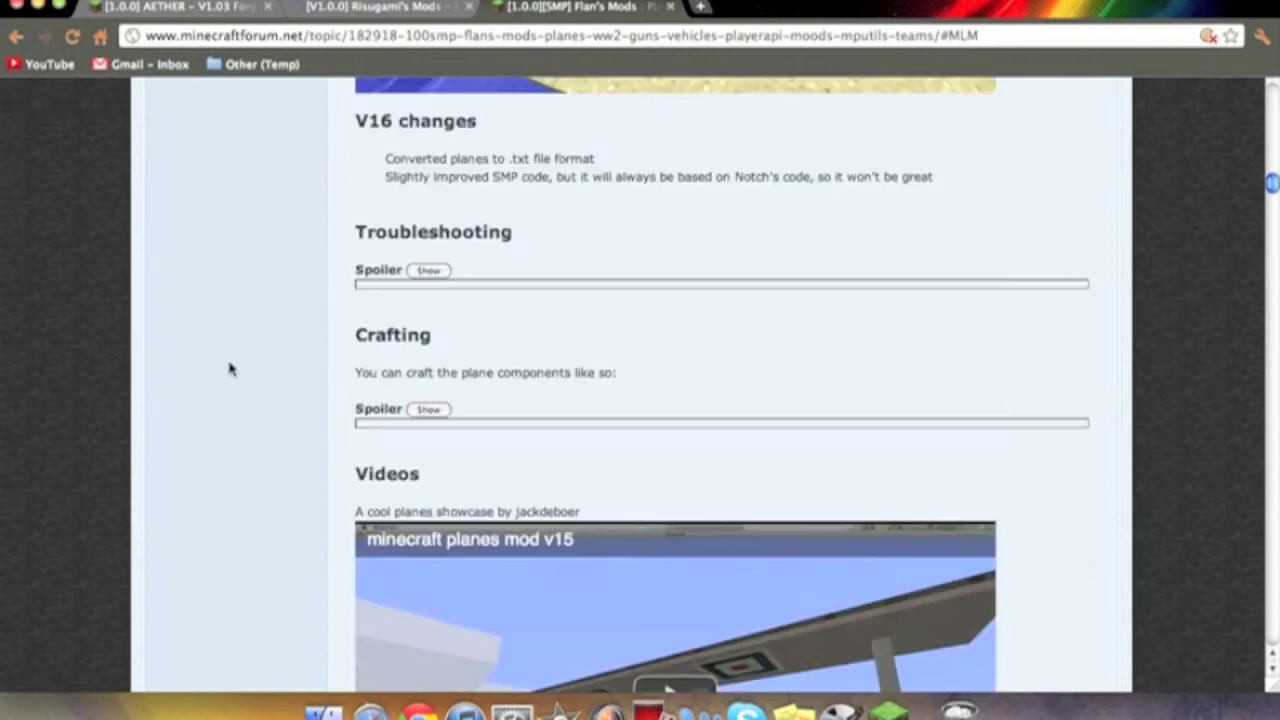
scroll(231, 371, "up", 15)
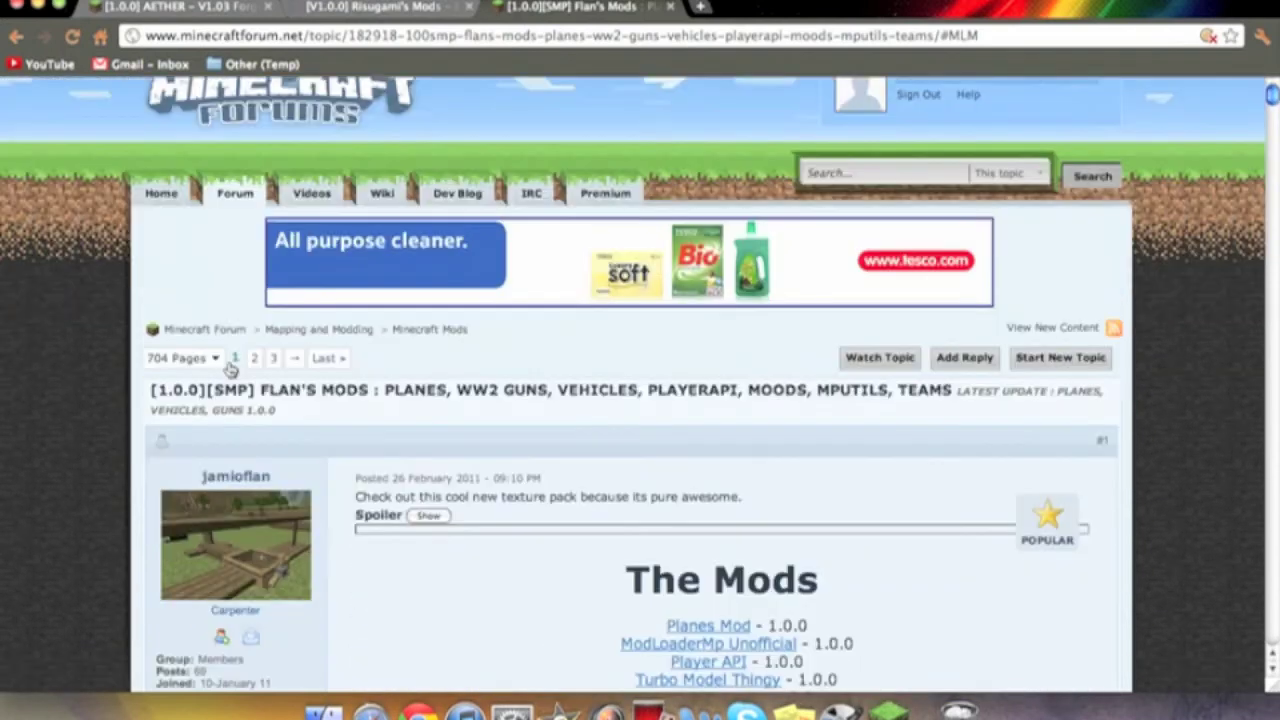
scroll(231, 371, "down", 8)
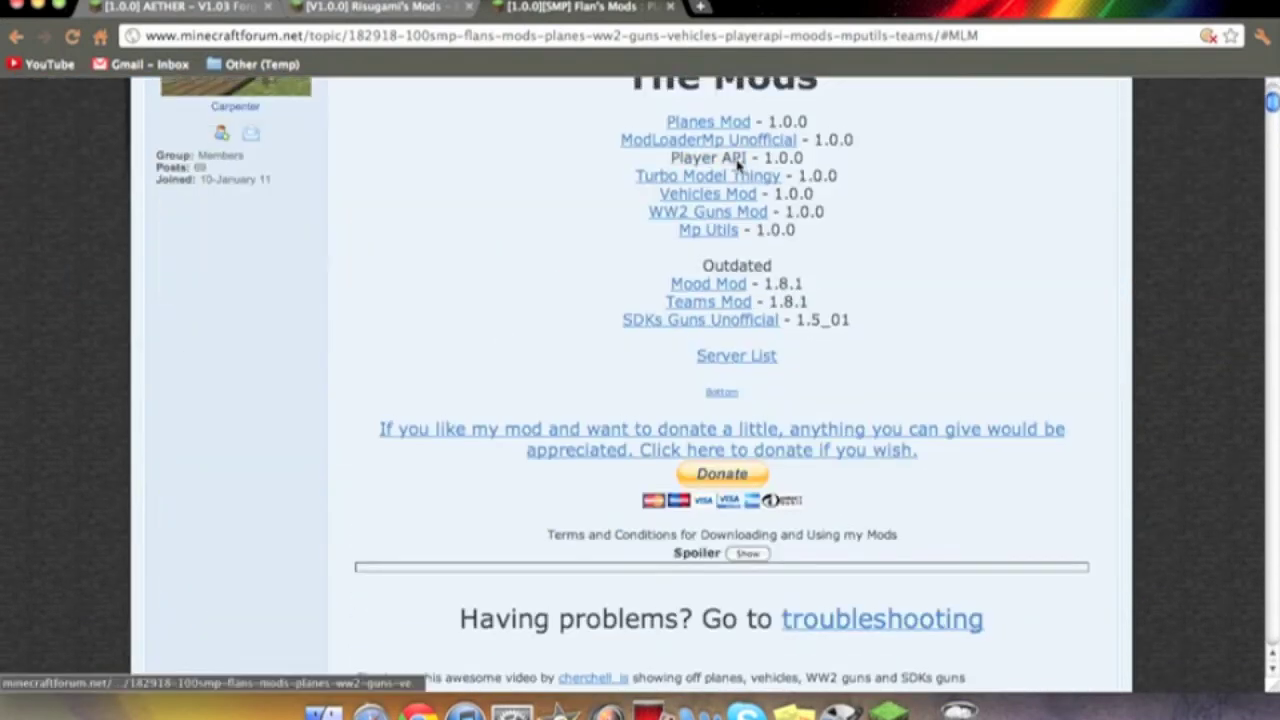
left_click(727, 163)
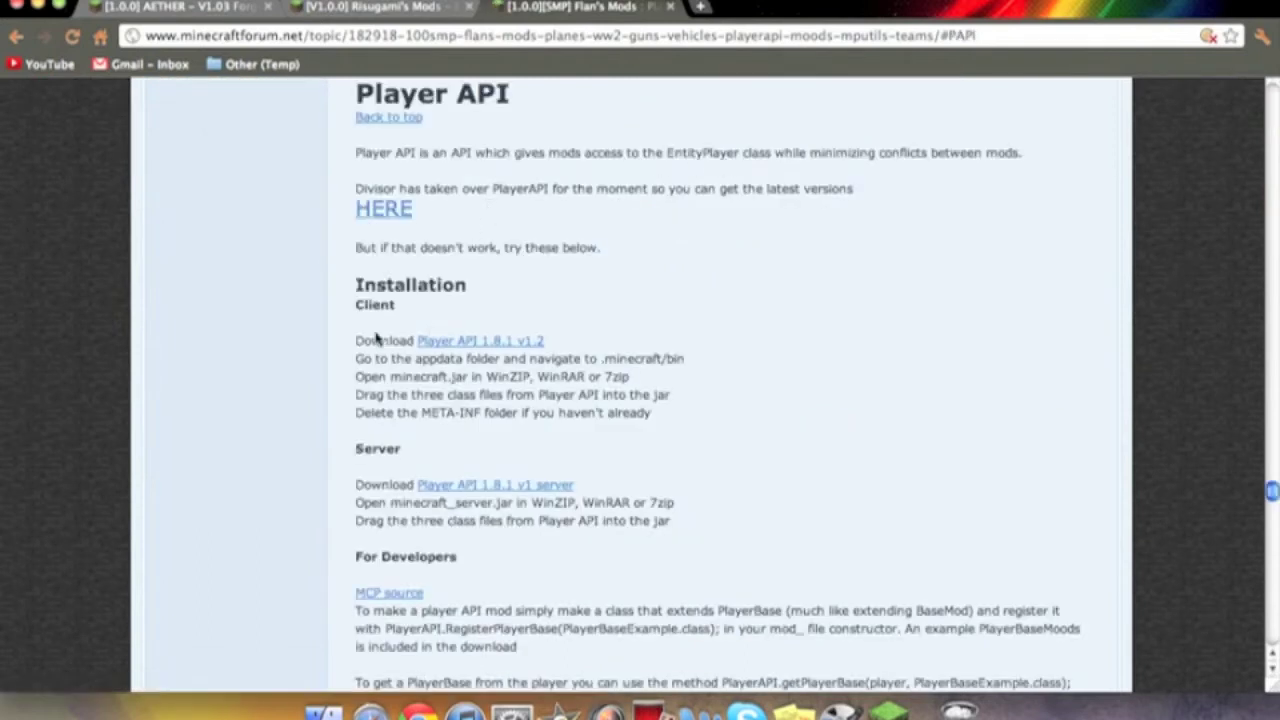
left_click_drag(357, 287, 394, 306)
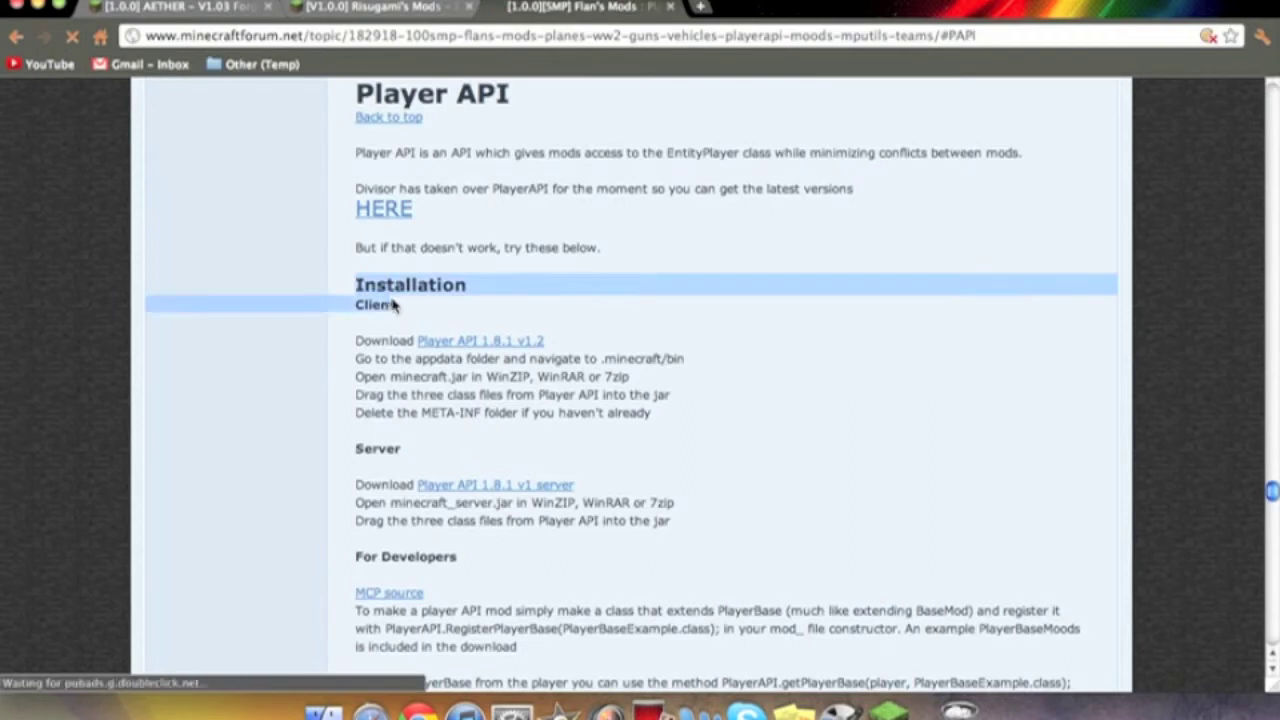
left_click(512, 322)
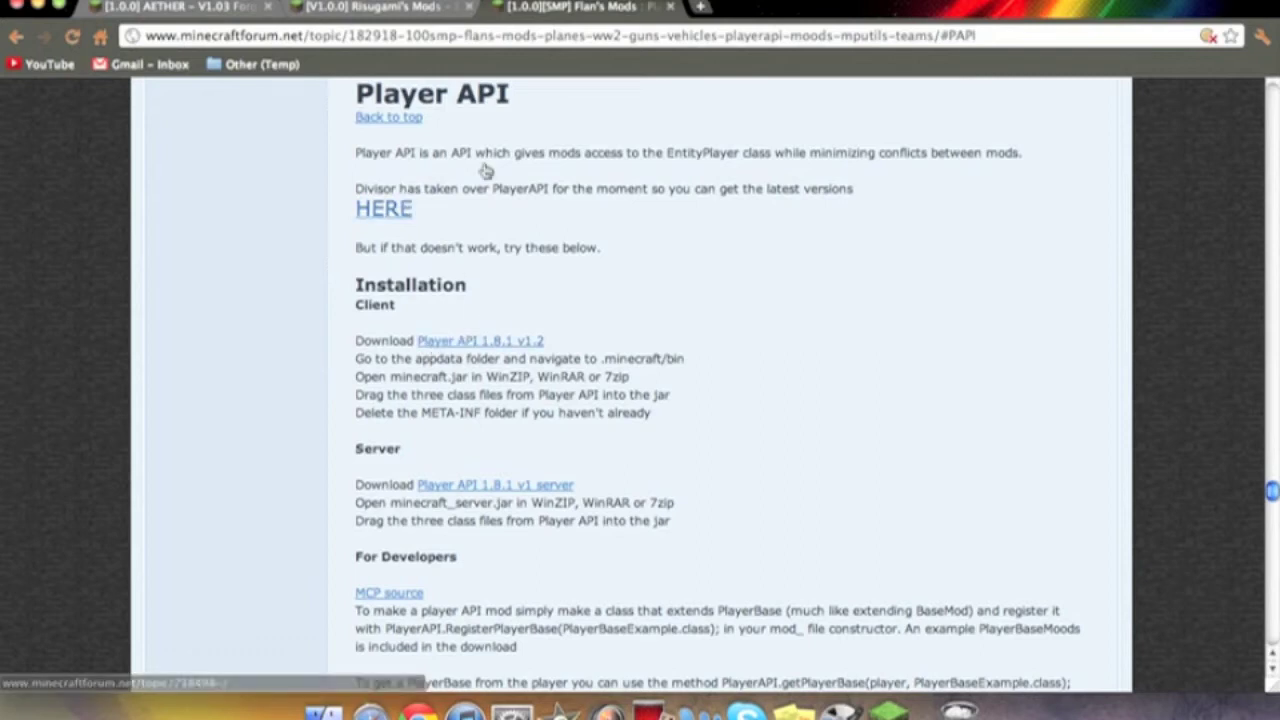
Cycle through the Aether, Risugami's and Flan's Mods tabs, ending back on the Aether page
left_click(250, 8)
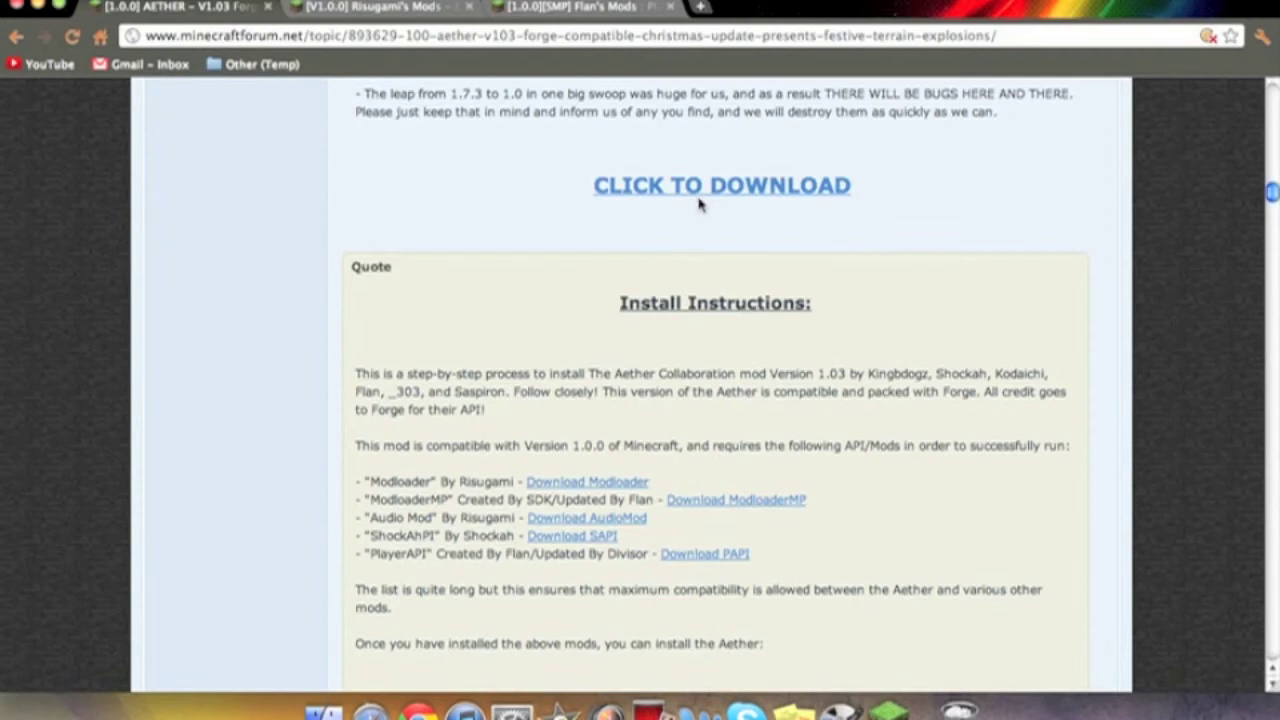
key("ctrl+Tab")
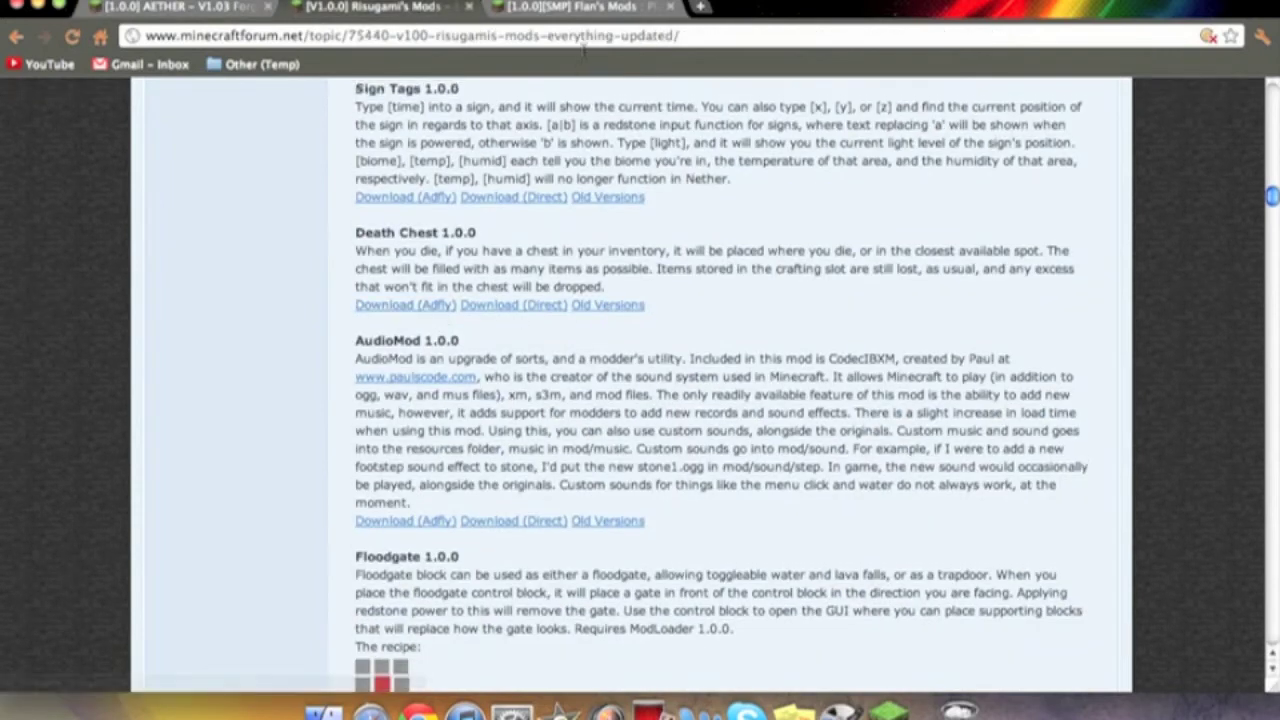
left_click(577, 14)
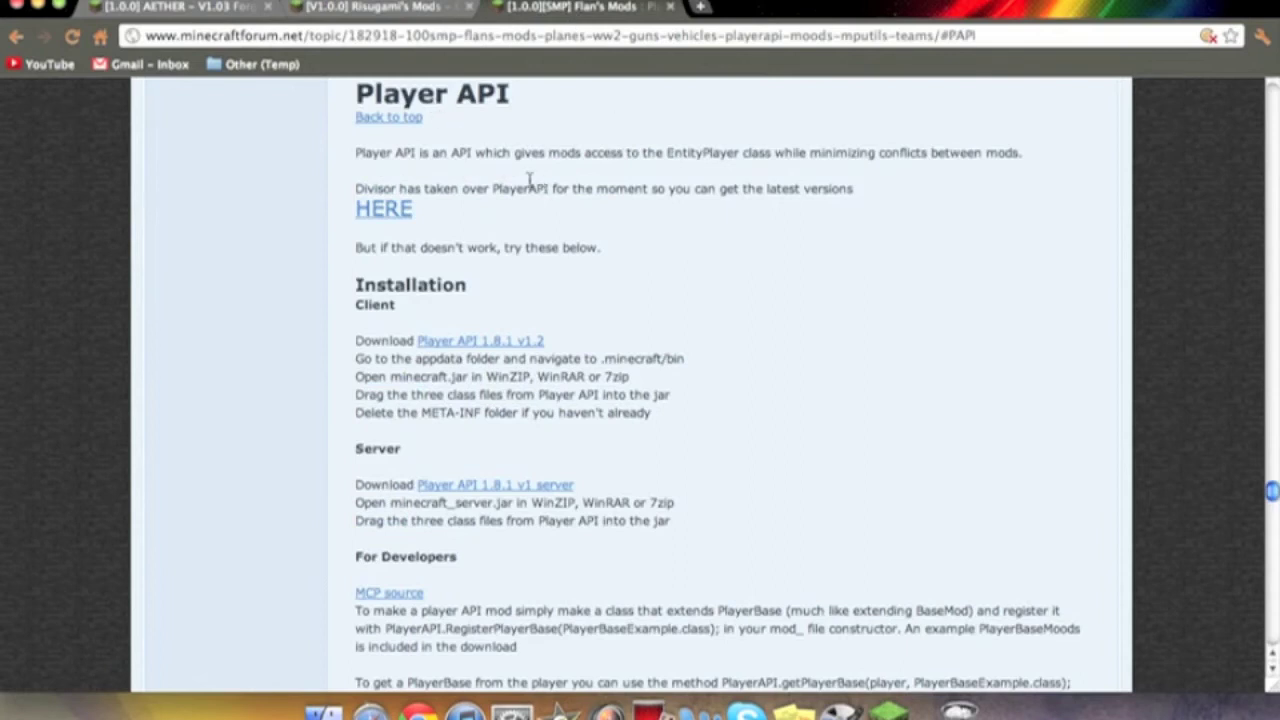
key("ctrl+Tab")
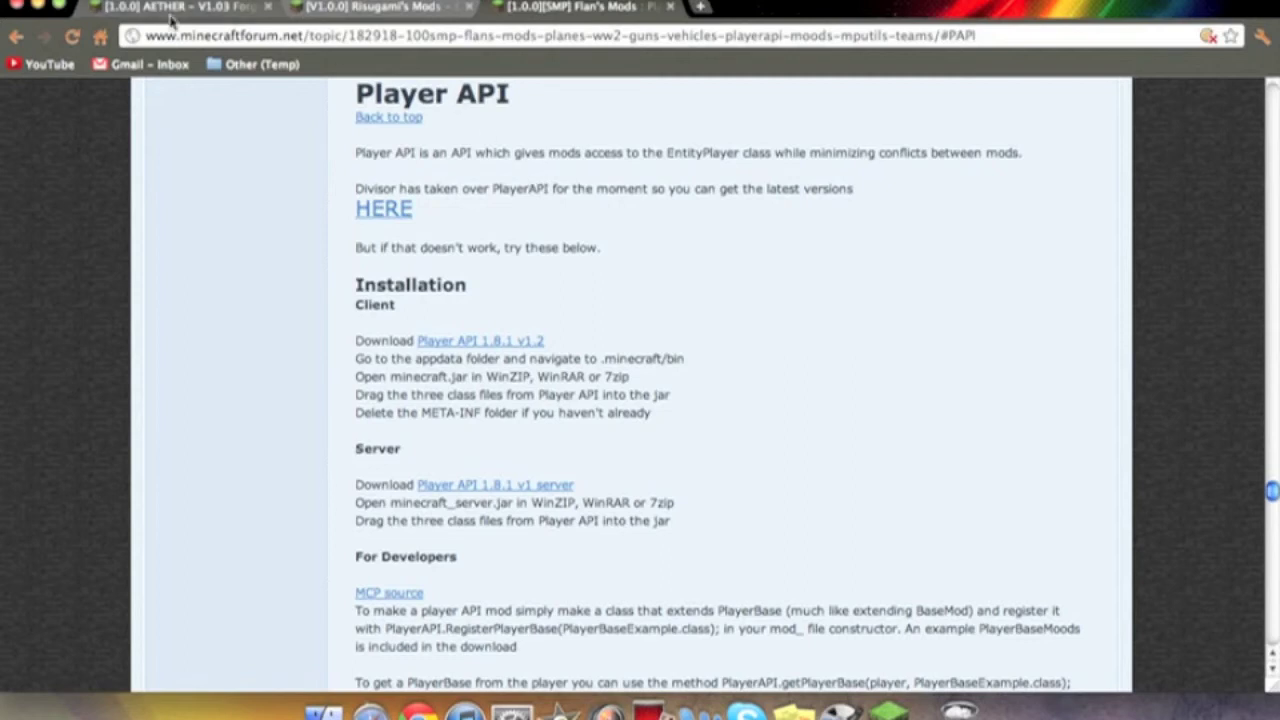
Scroll the Aether page, then minimize Chrome to reveal the desktop
scroll(497, 385, "down", 5)
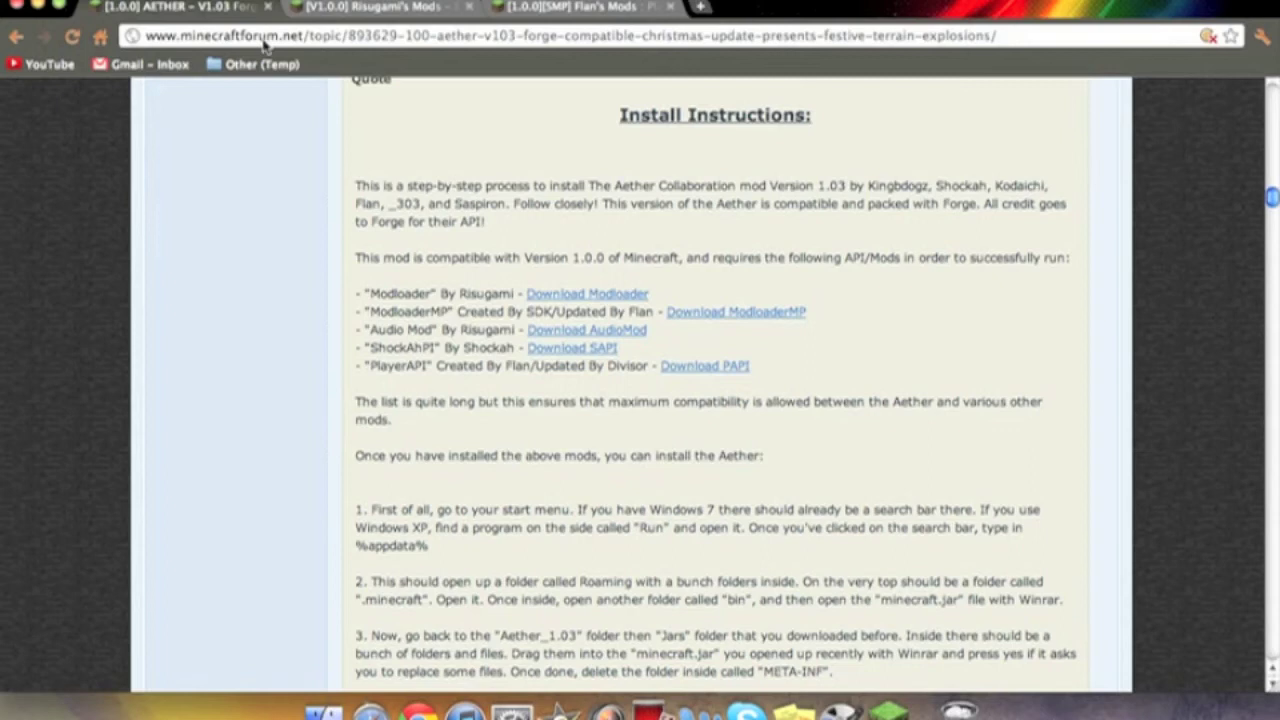
scroll(685, 285, "up", 3)
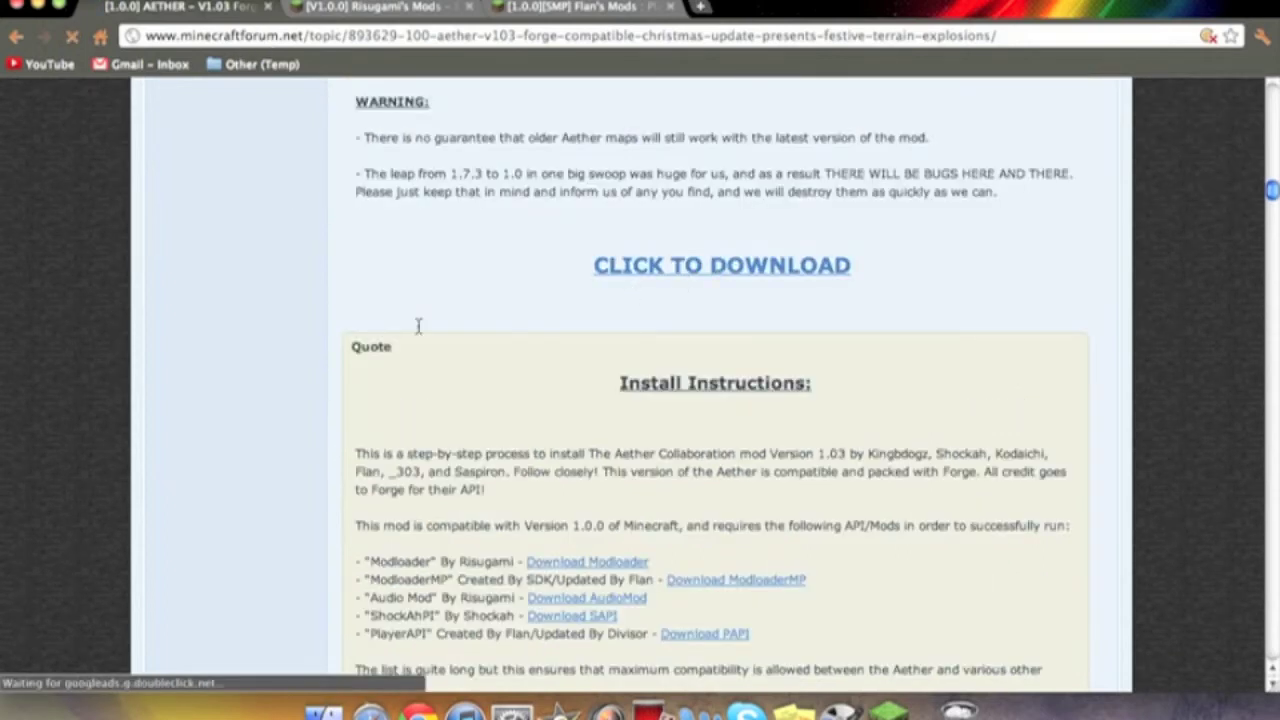
scroll(419, 325, "down", 2)
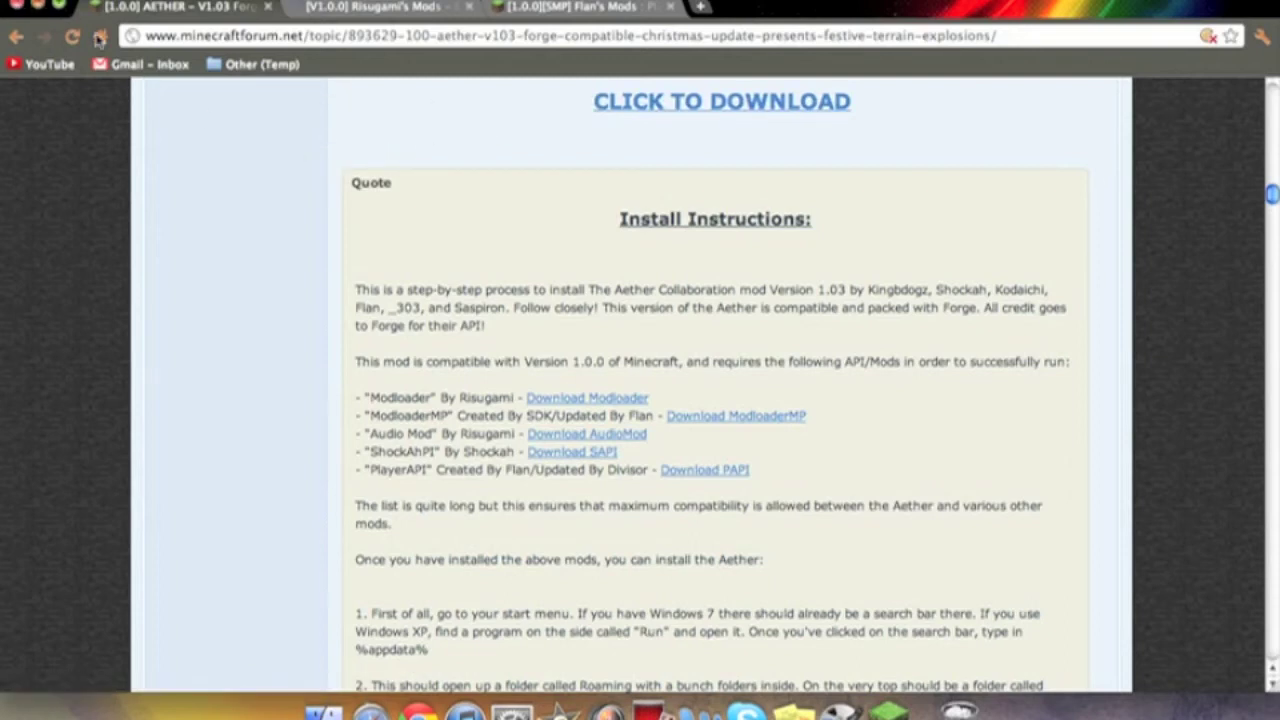
left_click(37, 6)
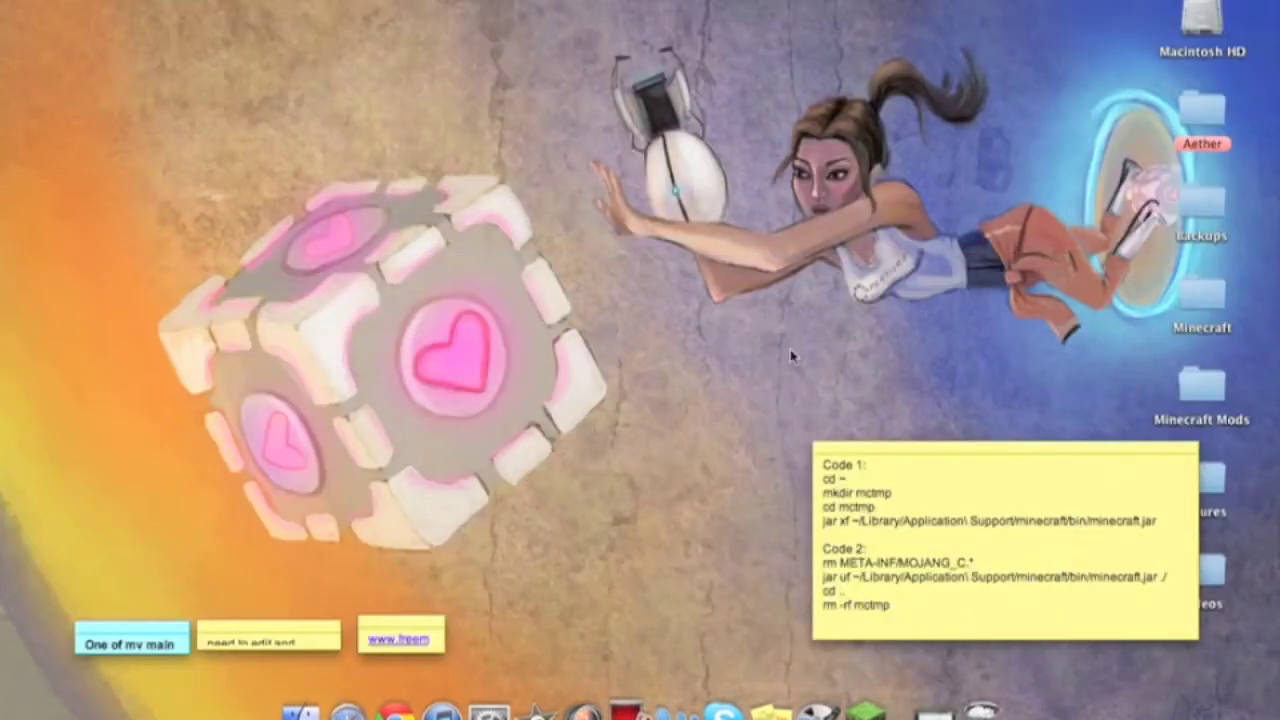
Move the sticky note aside and place the Aether folder at the desktop's top left
left_click_drag(926, 453, 820, 420)
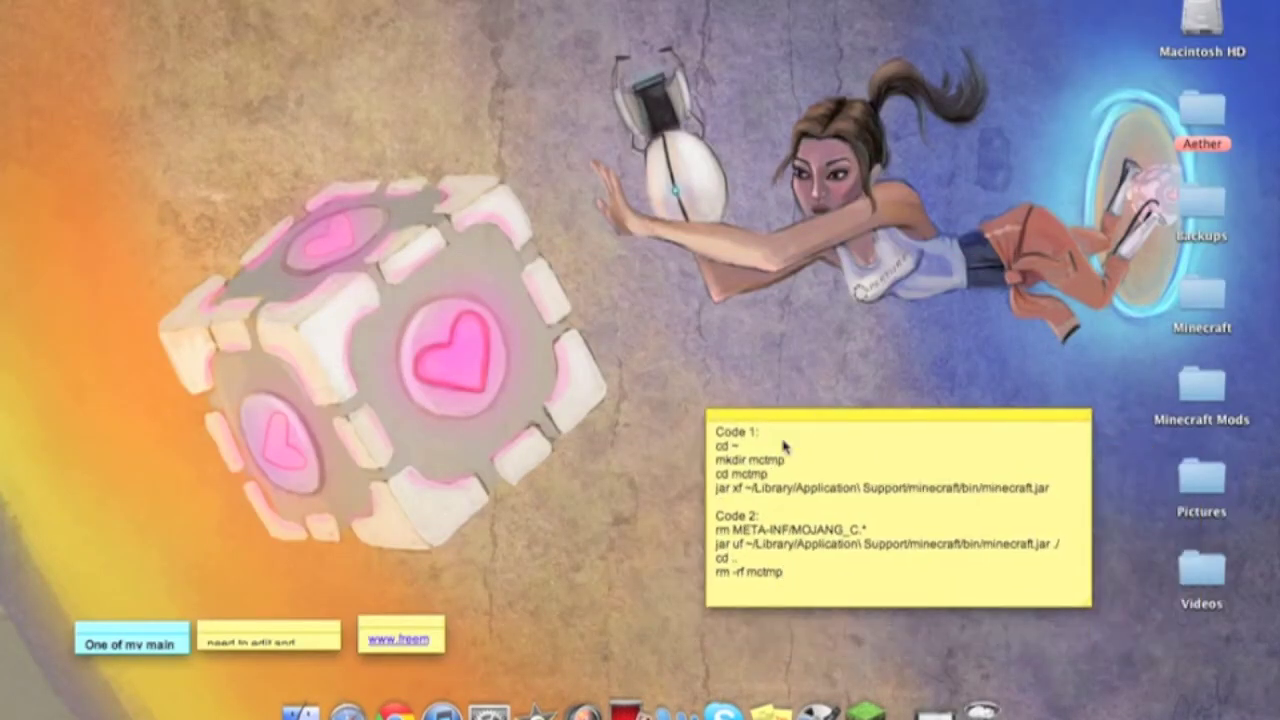
left_click(1070, 187)
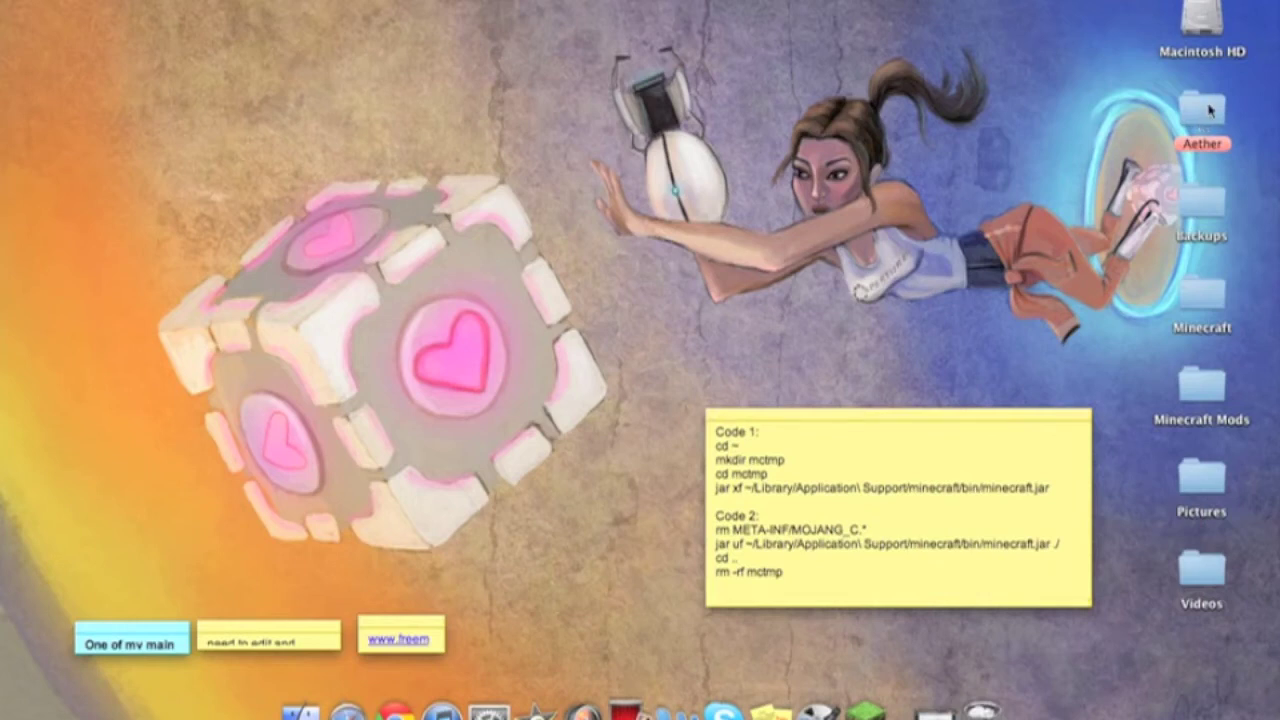
left_click_drag(1209, 112, 351, 70)
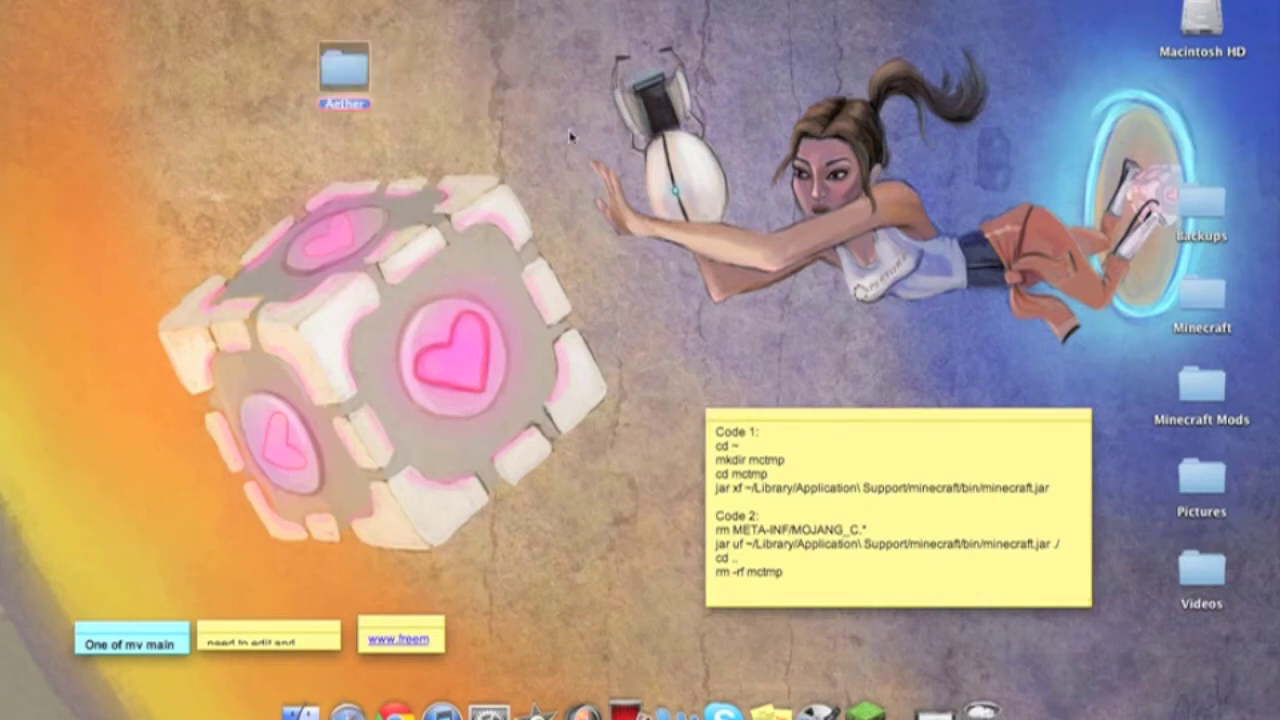
left_click(570, 136)
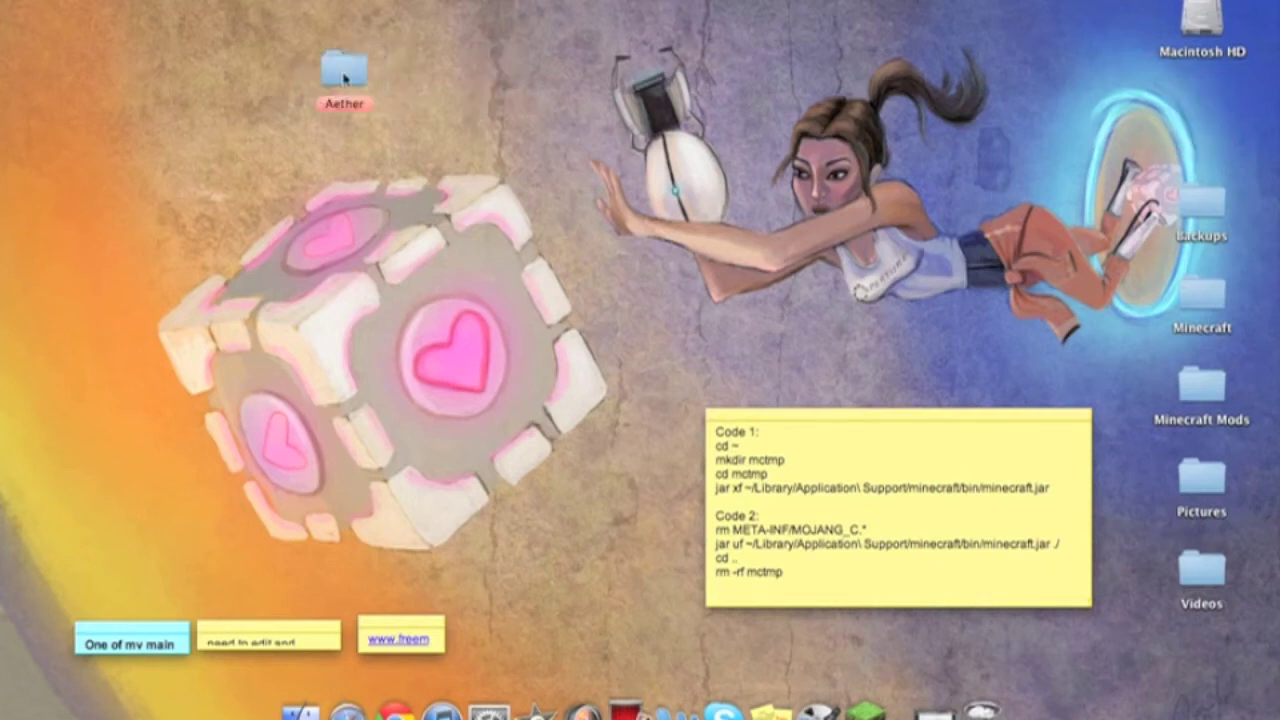
left_click_drag(349, 77, 253, 83)
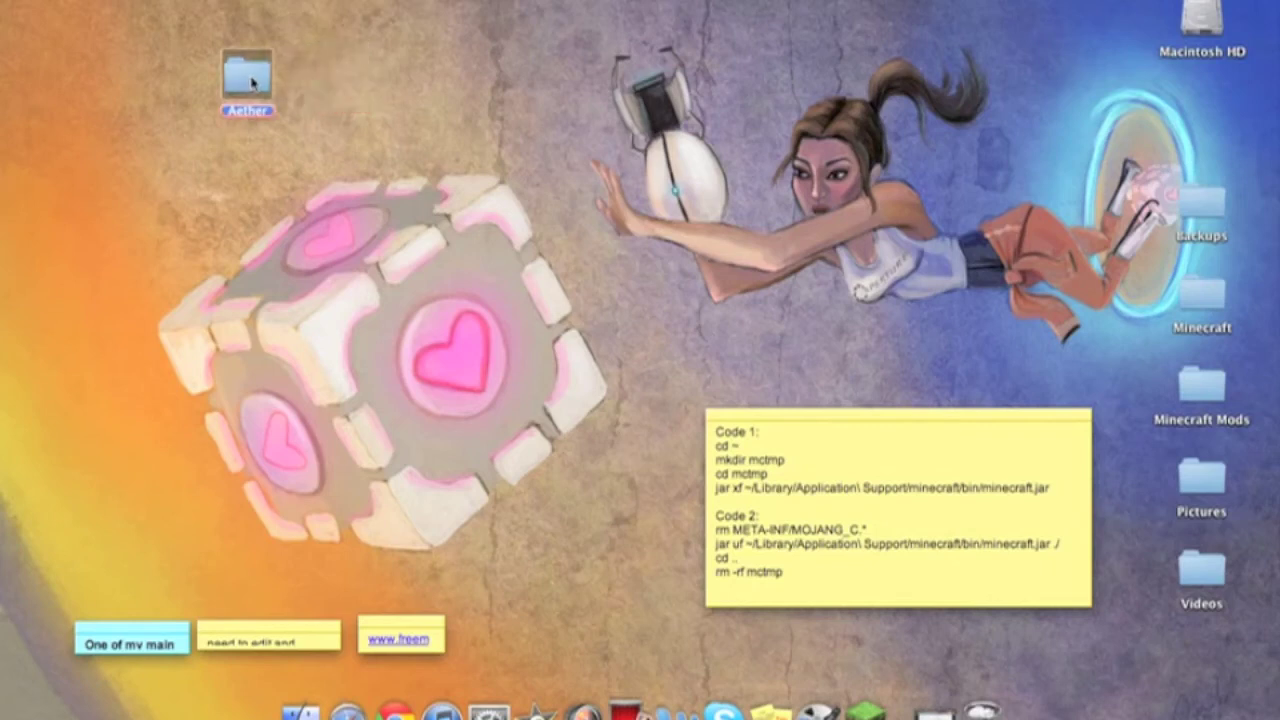
Open the Aether folder in Finder to show its six mod zip files
double_click(252, 82)
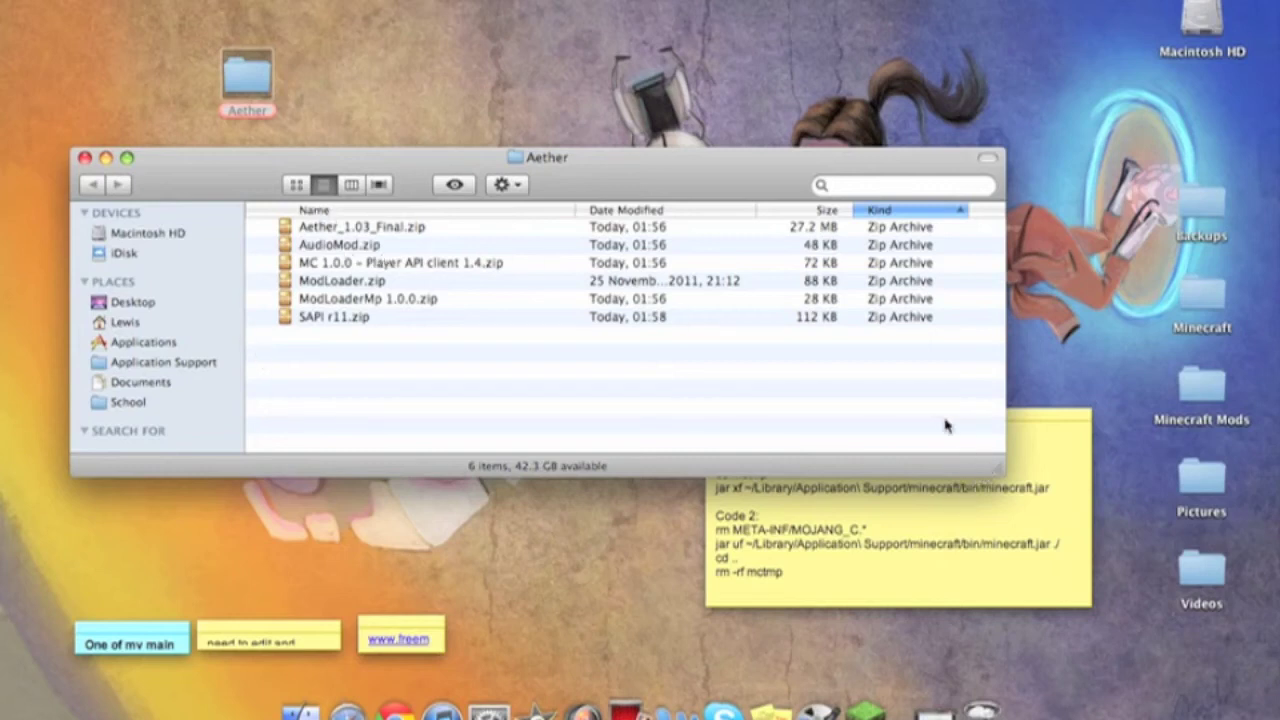
left_click(246, 99)
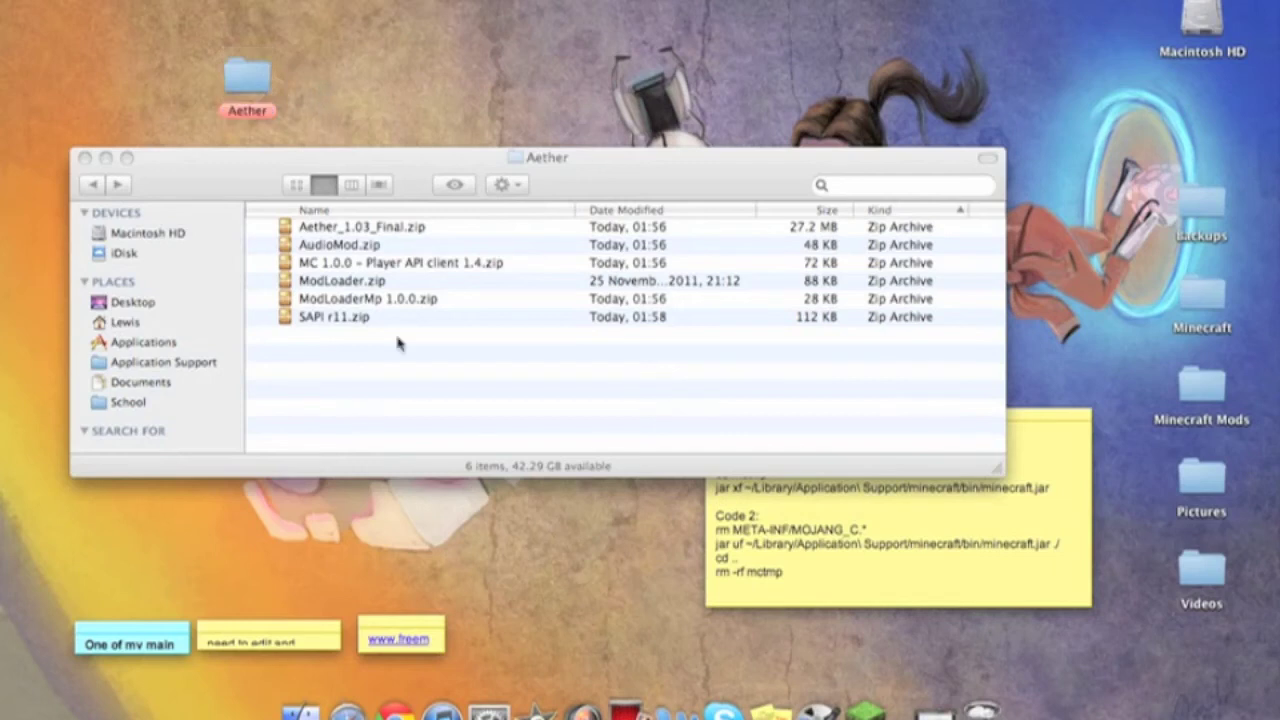
left_click(420, 383)
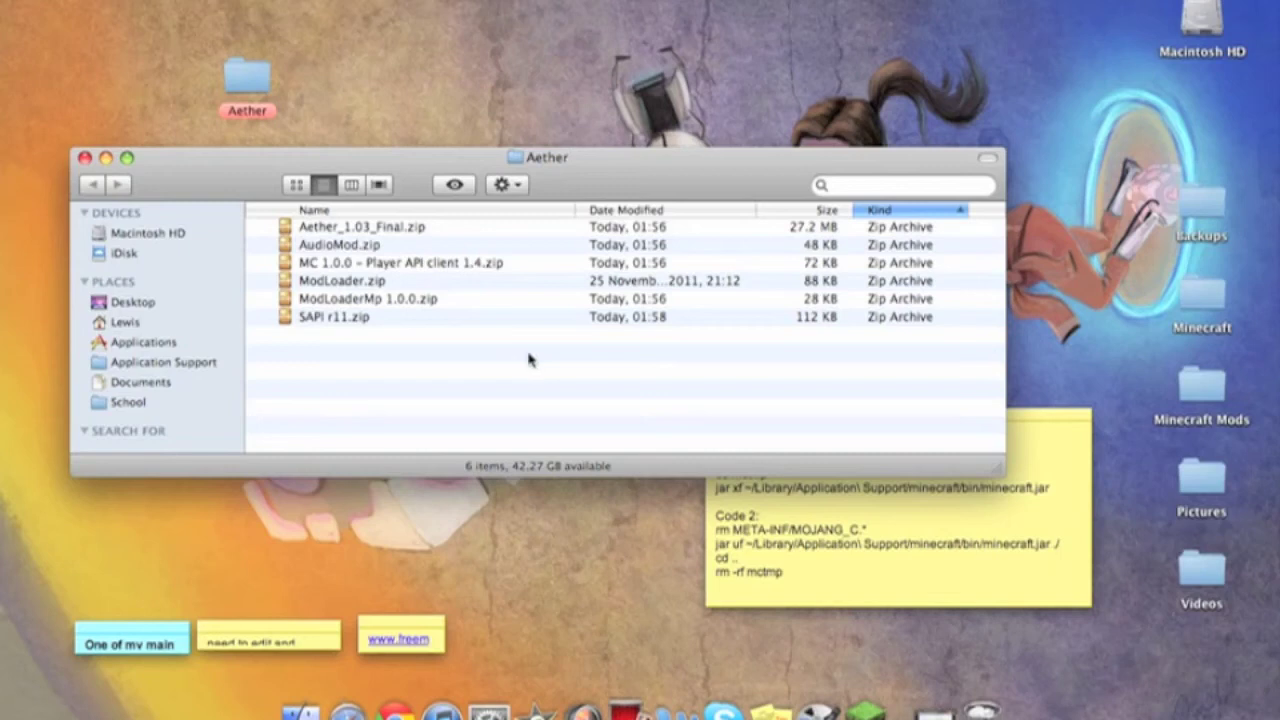
Unarchive Aether_1.03_Final.zip with Open With > Archive Utility, producing an Aether_1.03 folder
left_click(367, 230)
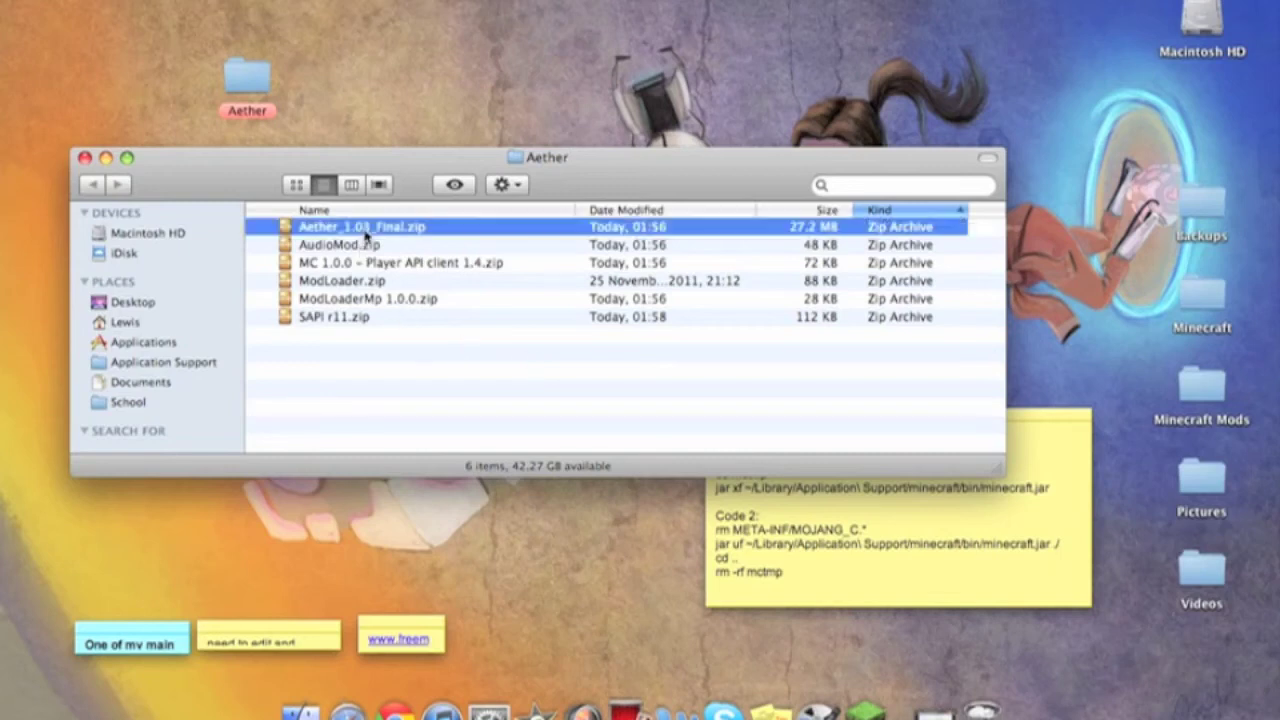
right_click(372, 232)
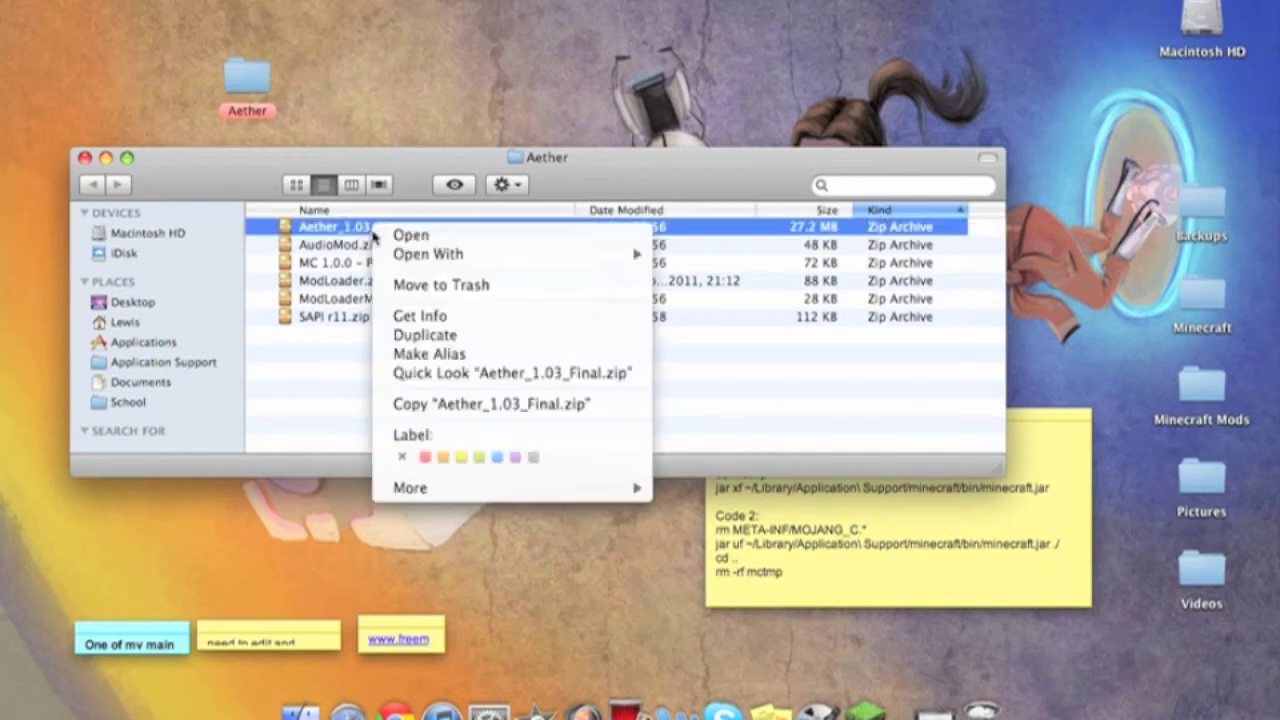
mouse_move(414, 259)
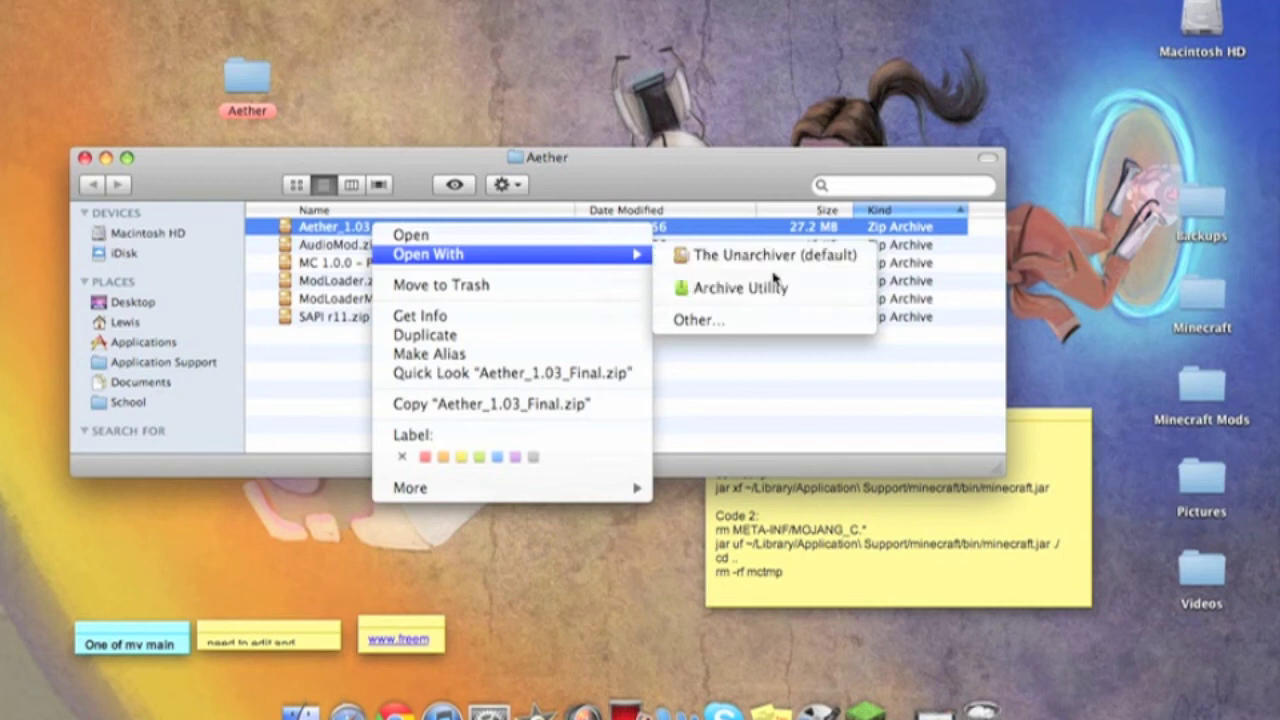
left_click(775, 290)
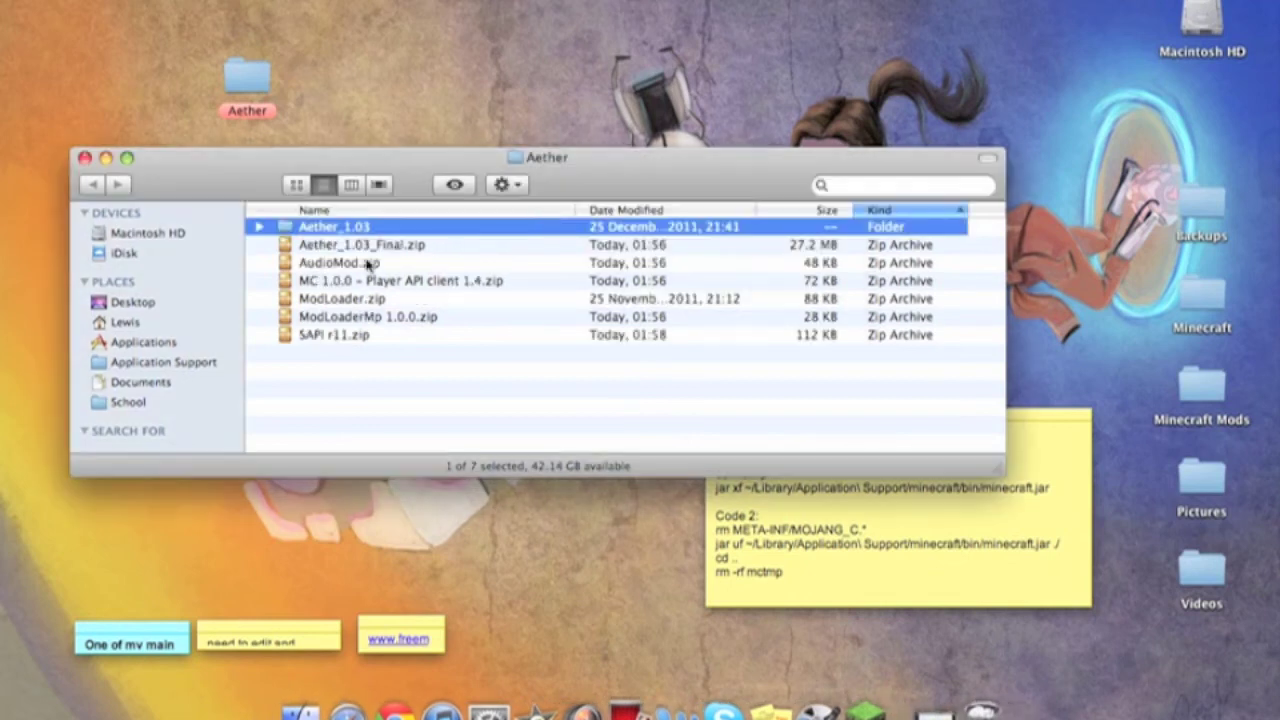
Extract AudioMod.zip and sort the Aether folder's contents by kind
left_click(345, 263)
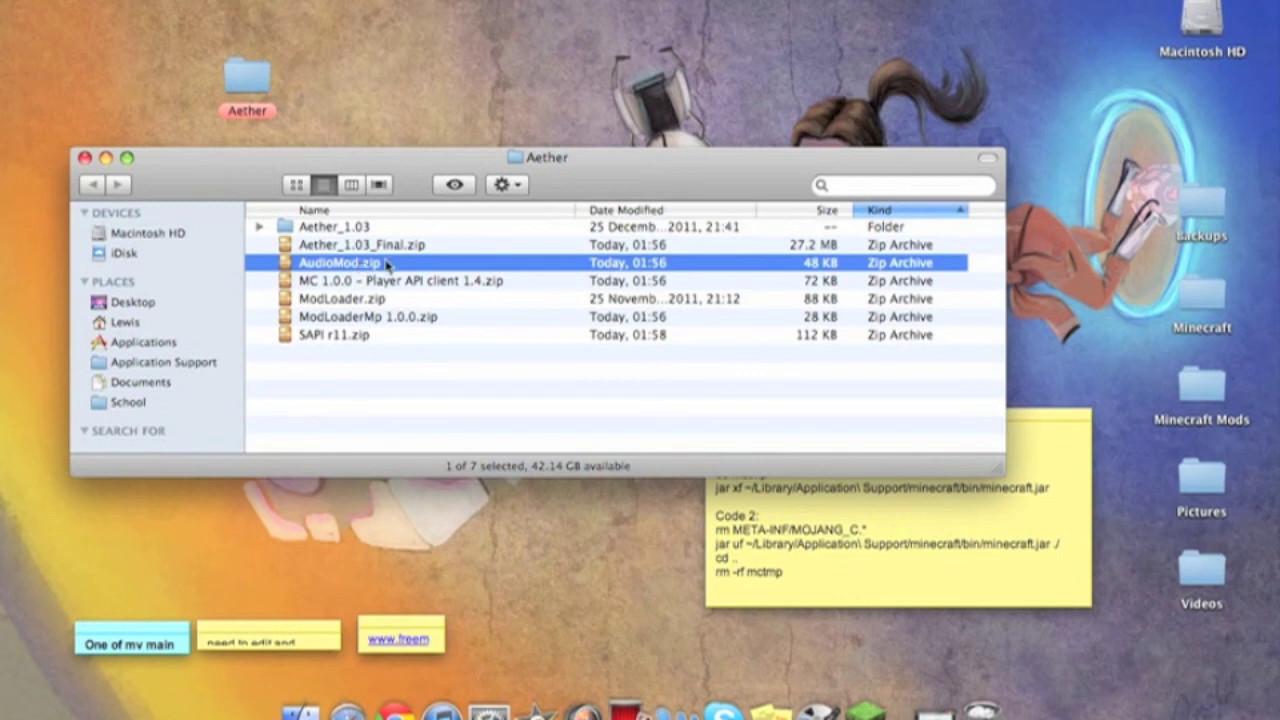
double_click(372, 267)
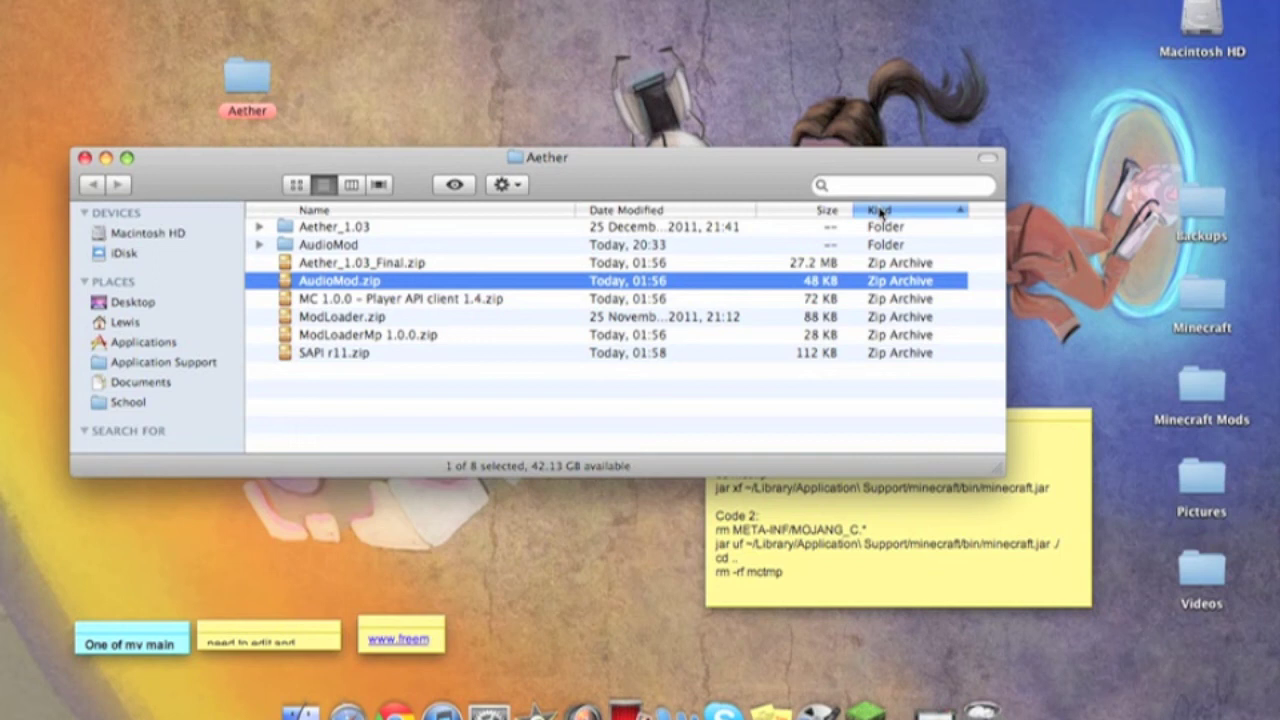
left_click(309, 210)
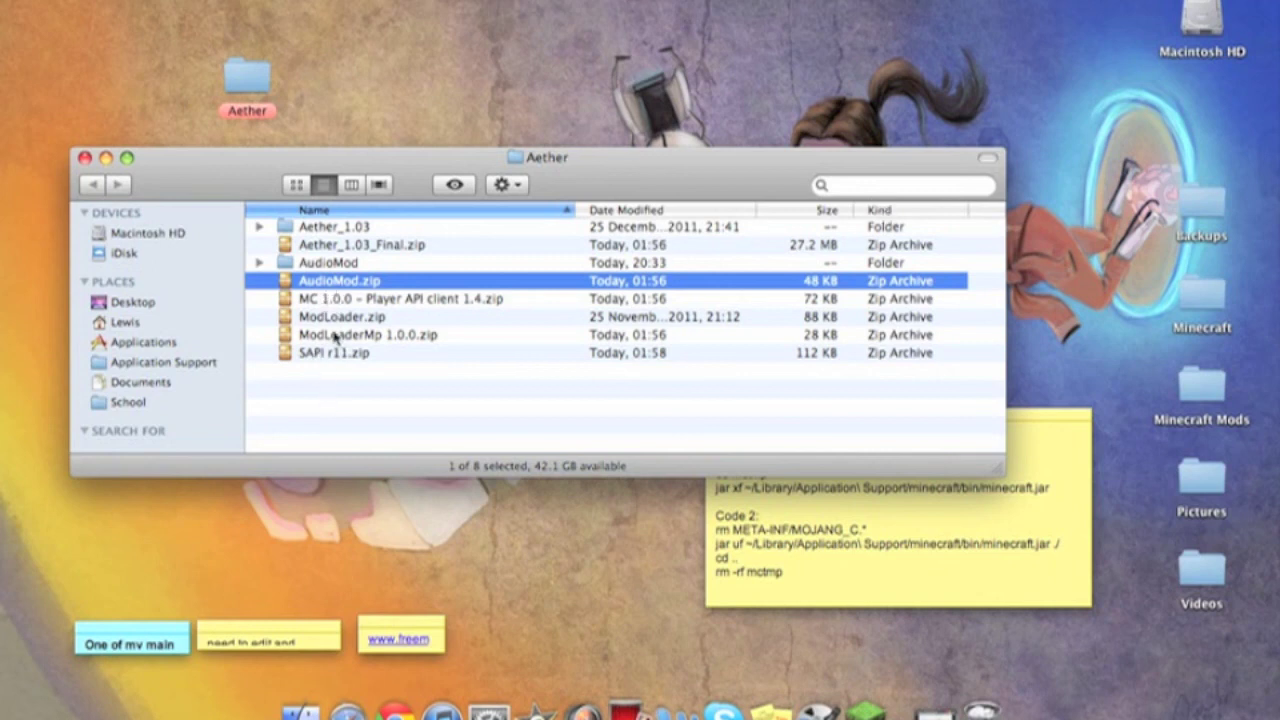
left_click(885, 208)
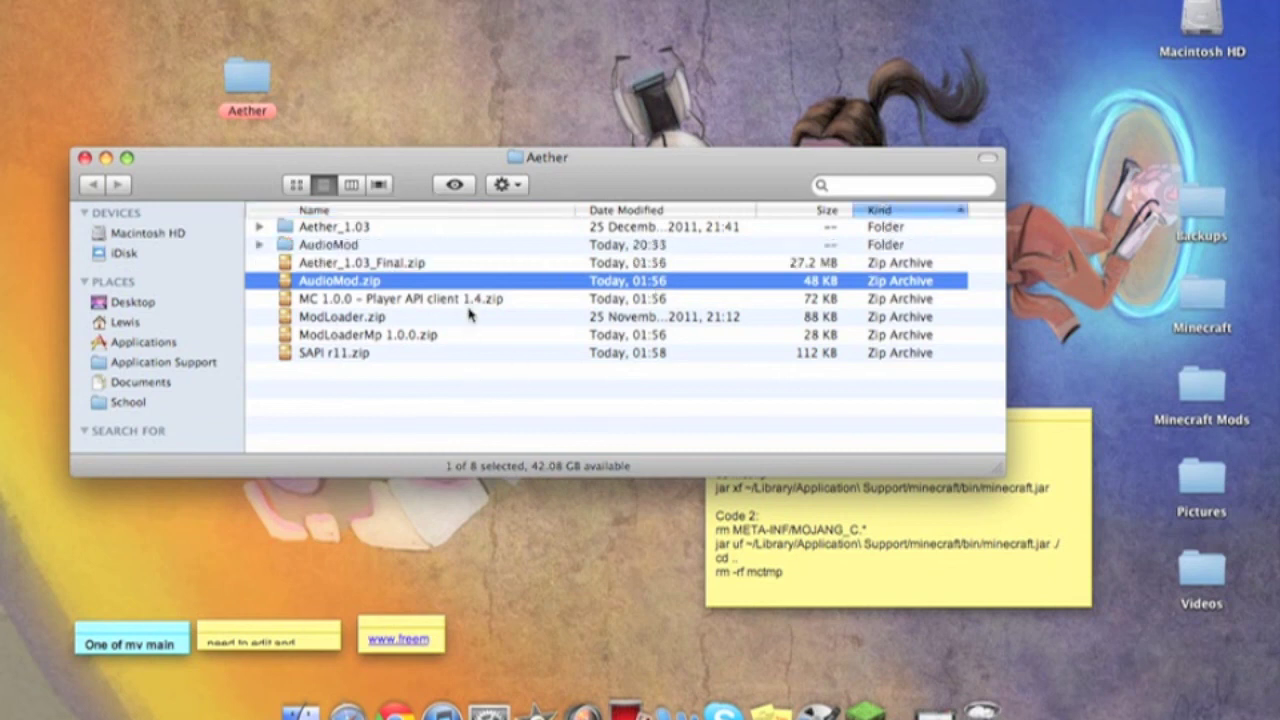
Extract the Player API client, ModLoader, ModLoaderMp 1.0.0 and SAPI r11 zips
left_click(352, 299)
double_click(353, 303)
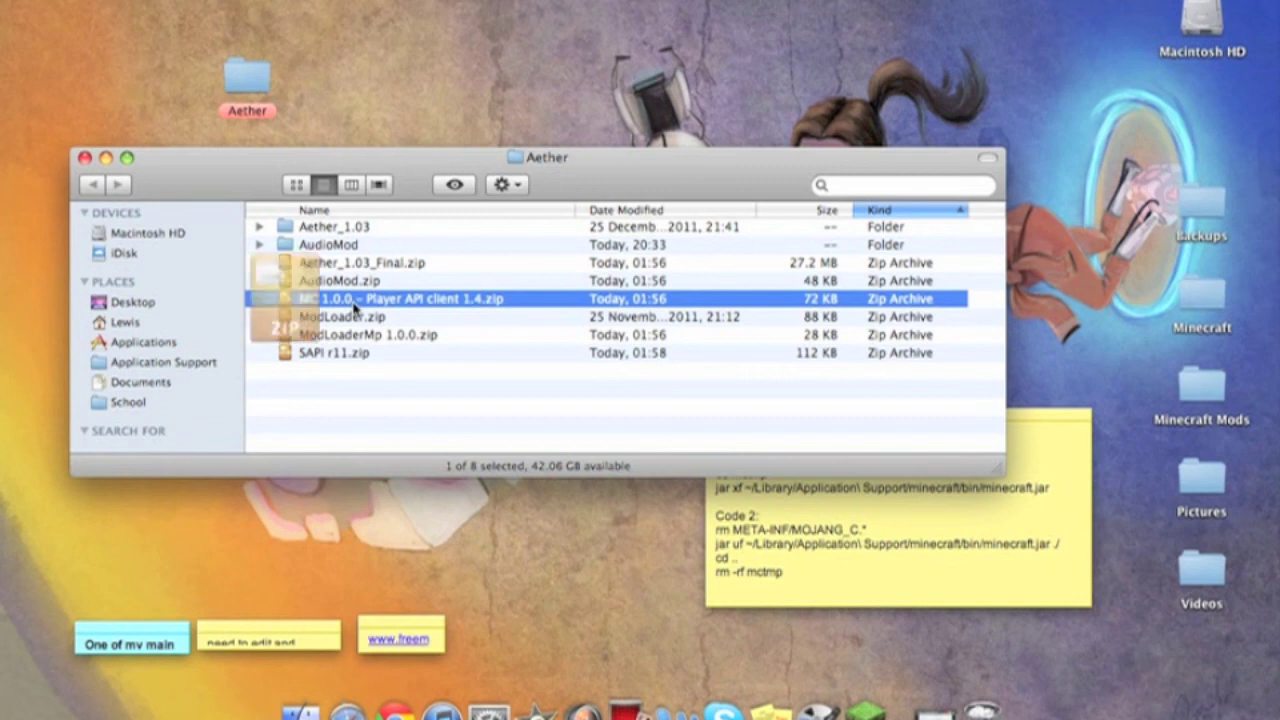
double_click(368, 336)
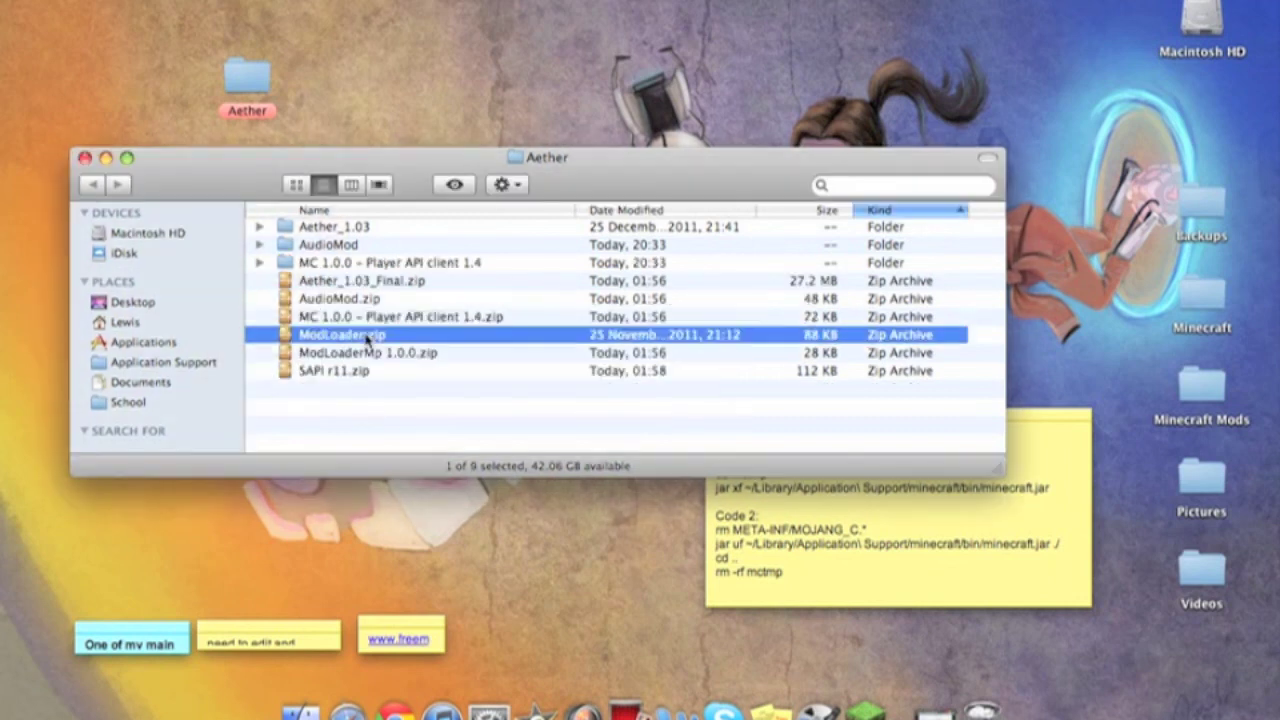
double_click(372, 372)
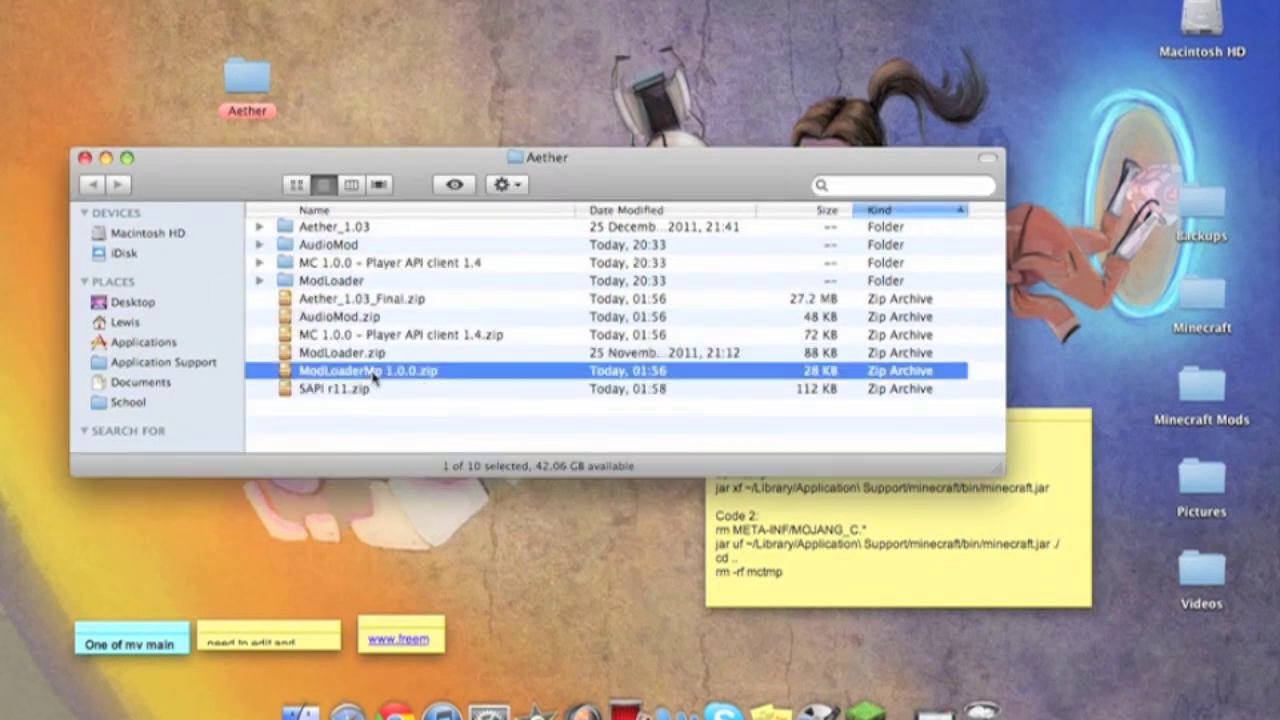
double_click(351, 408)
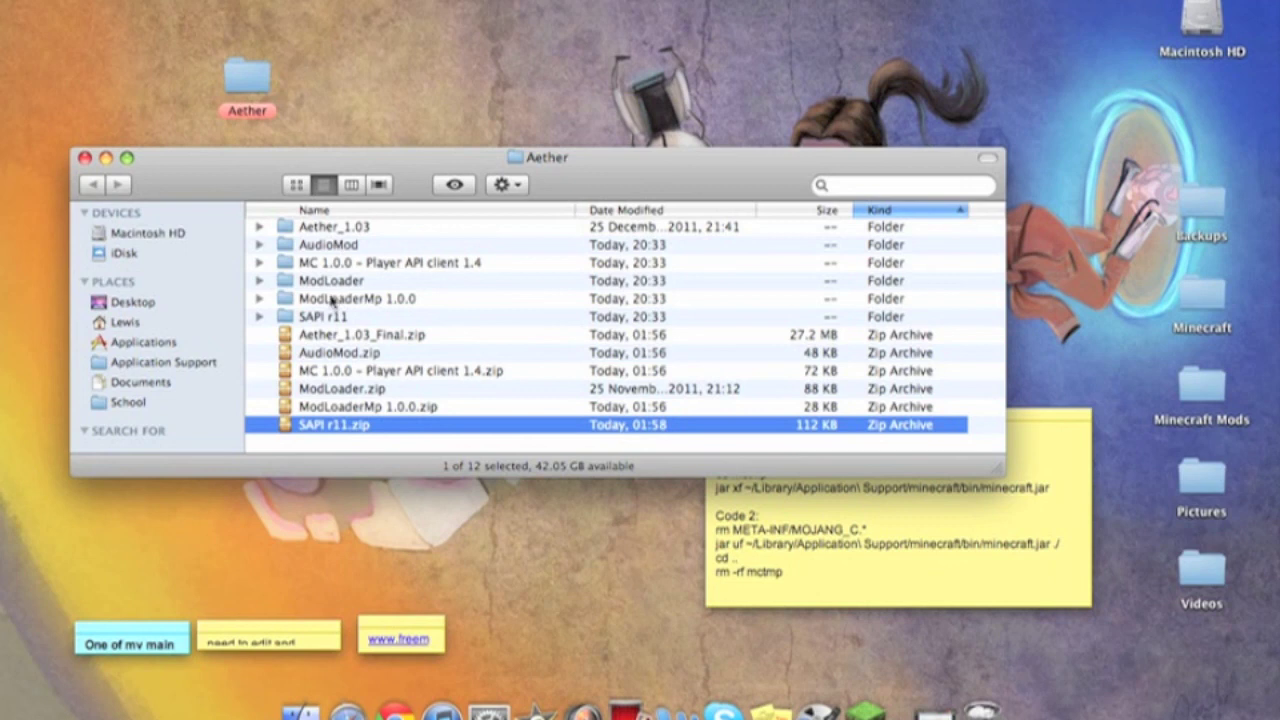
Rename the Aether_1.03 folder to 'Aether Mod' and the AudioMod folder to 'Audio Mod'
left_click(342, 232)
key("Return")
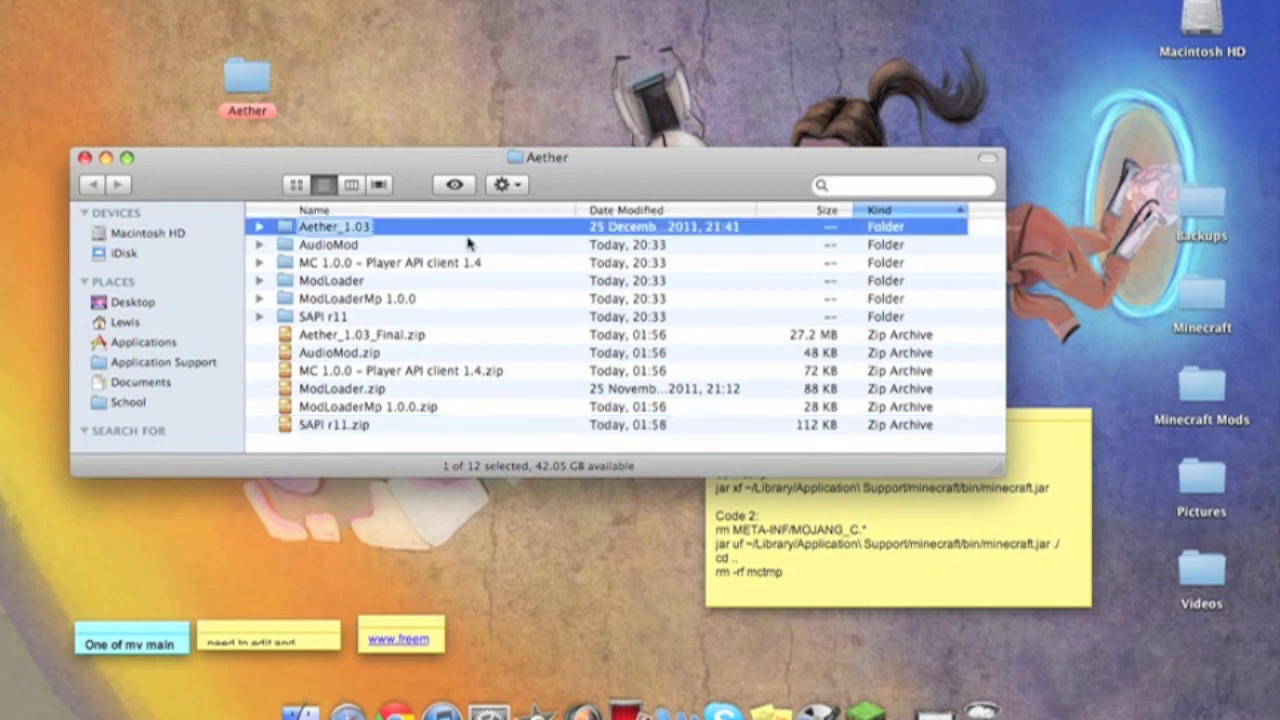
type("Aeth")
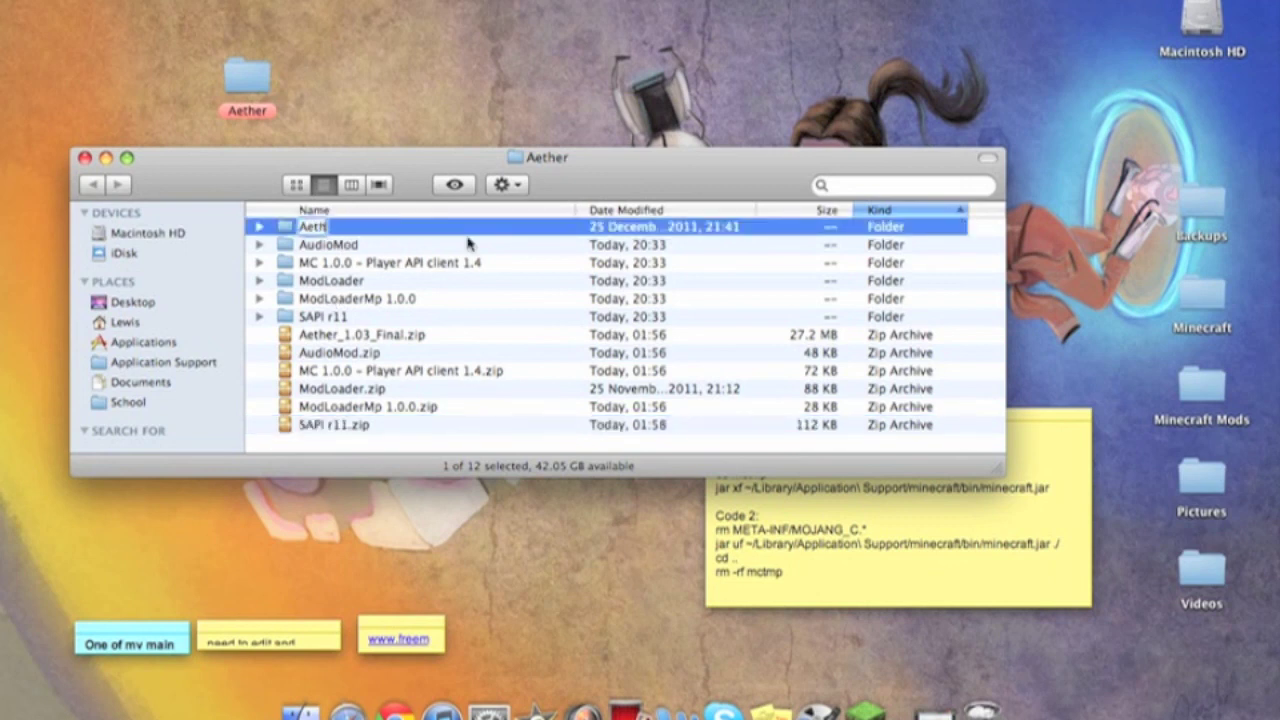
type("er Mod")
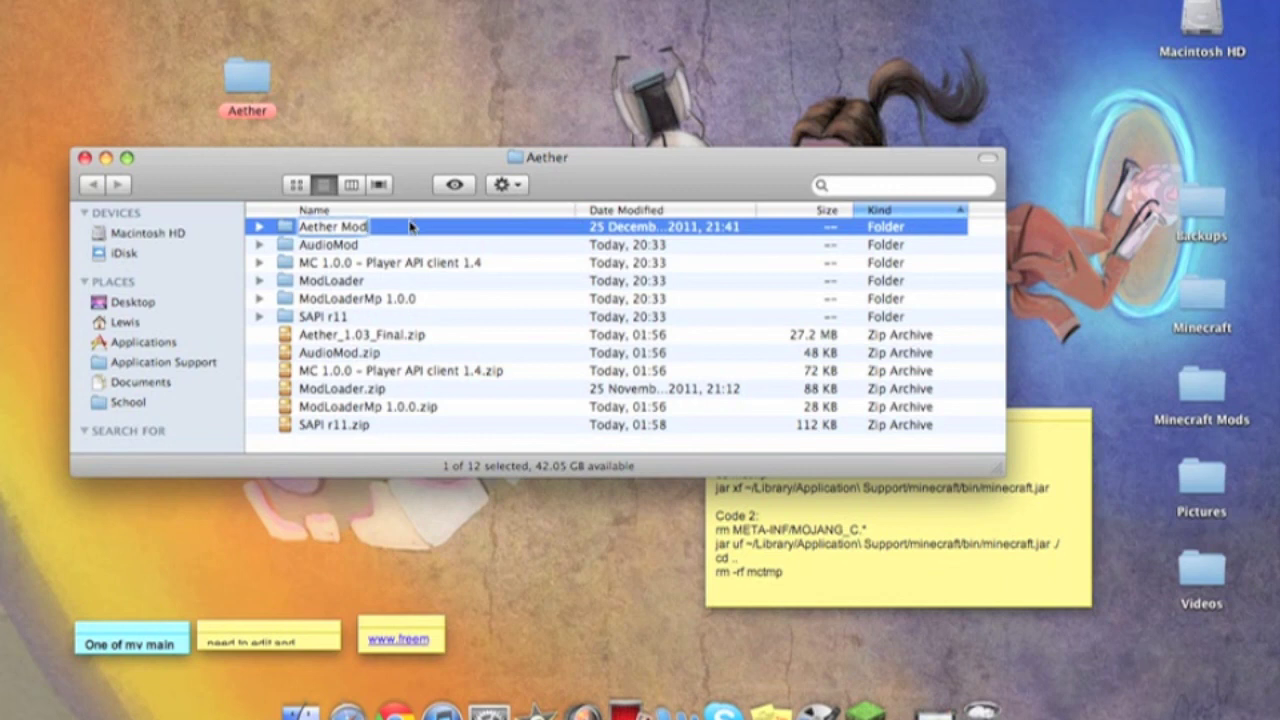
key("Return")
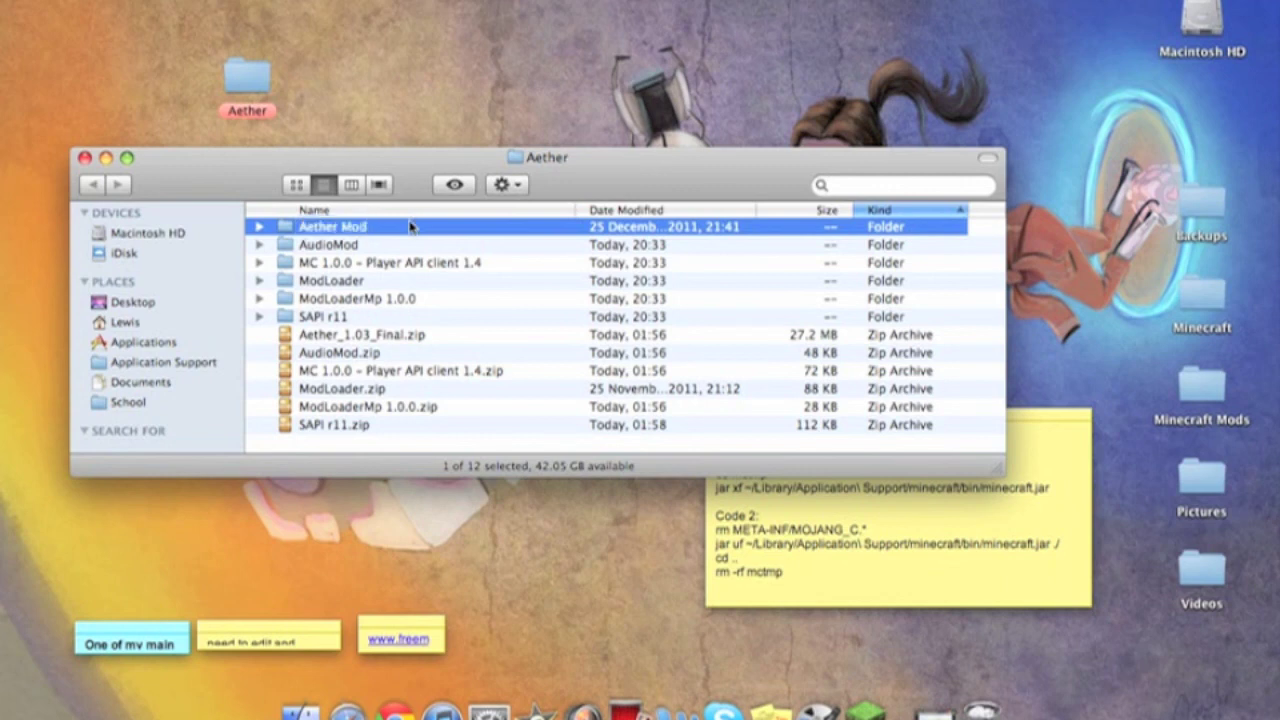
left_click(383, 248)
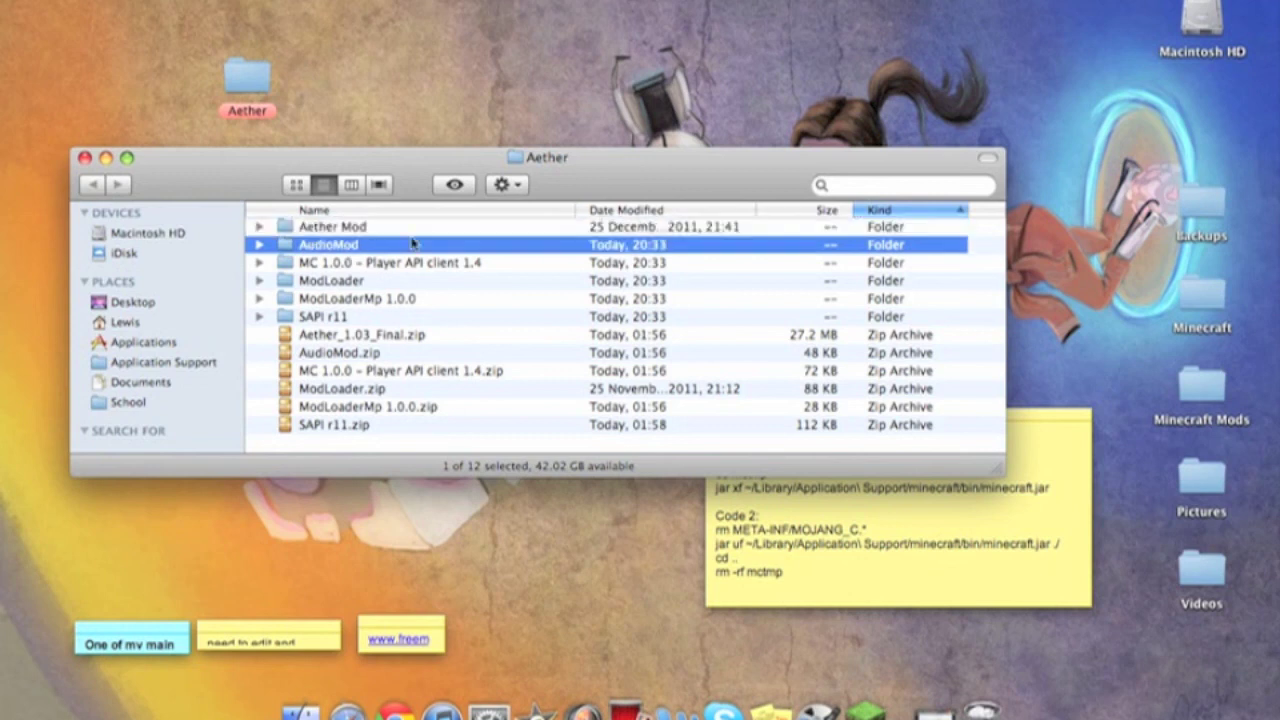
key("Return")
type("Audio Mod")
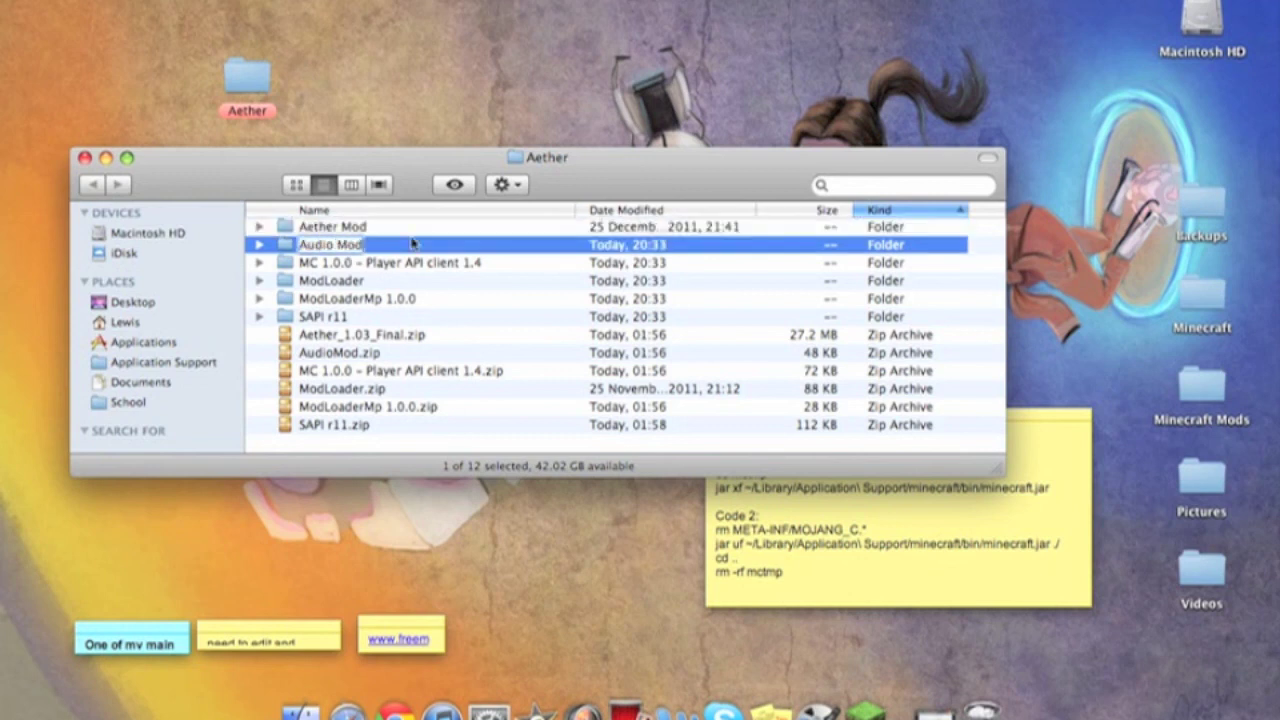
key("Return")
Rename the Player API client folder to 'Player API' and ModLoaderMp 1.0.0 to 'ModLoaderMP'
key("Down")
key("Return")
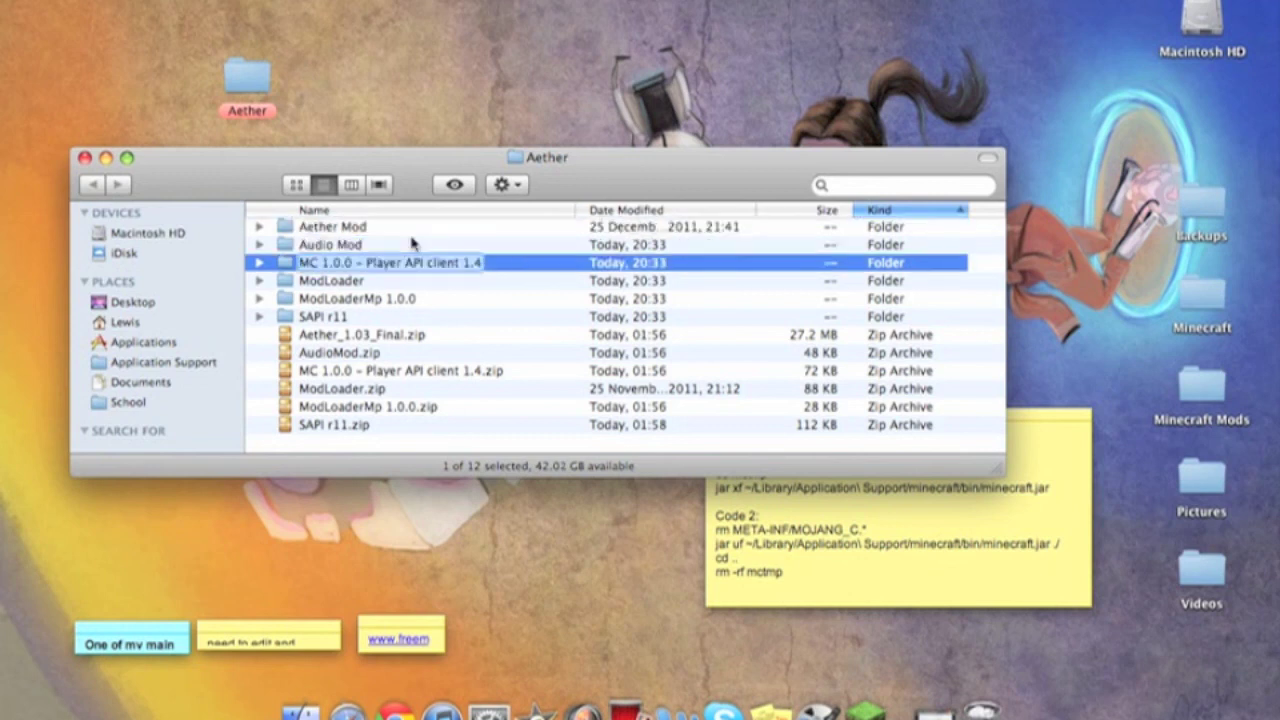
type("Player API")
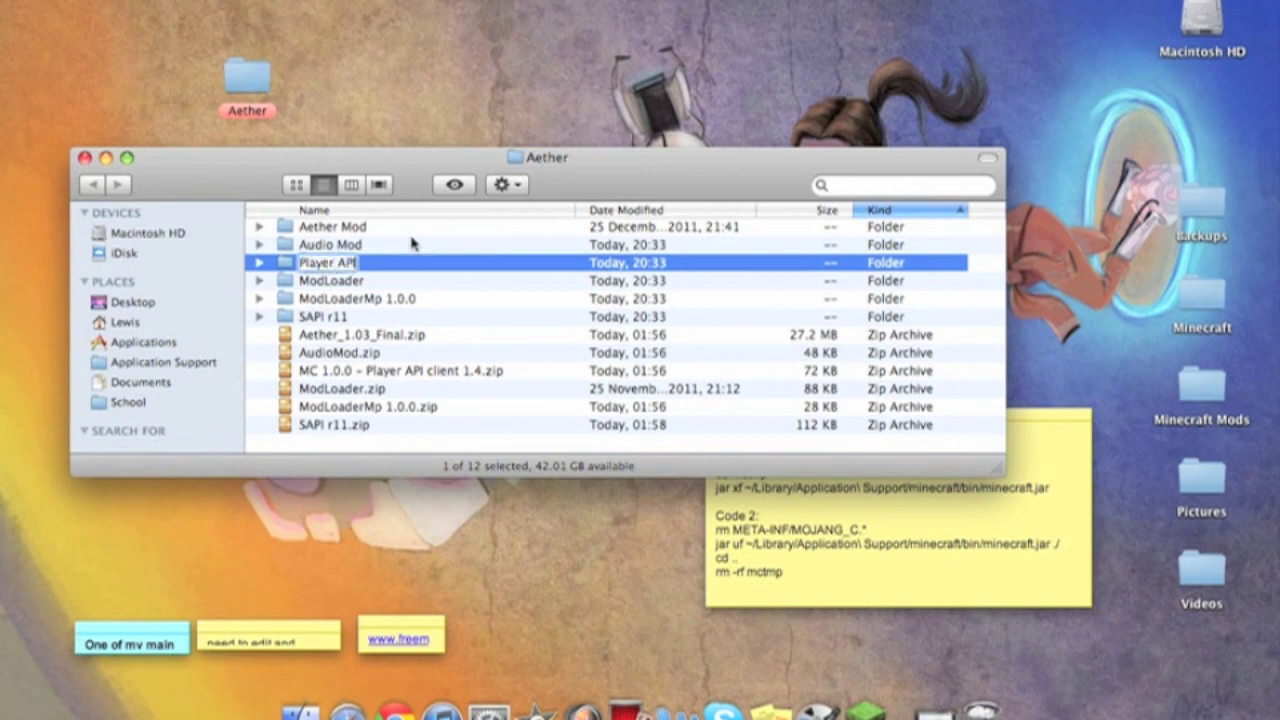
key("Return")
key("Up")
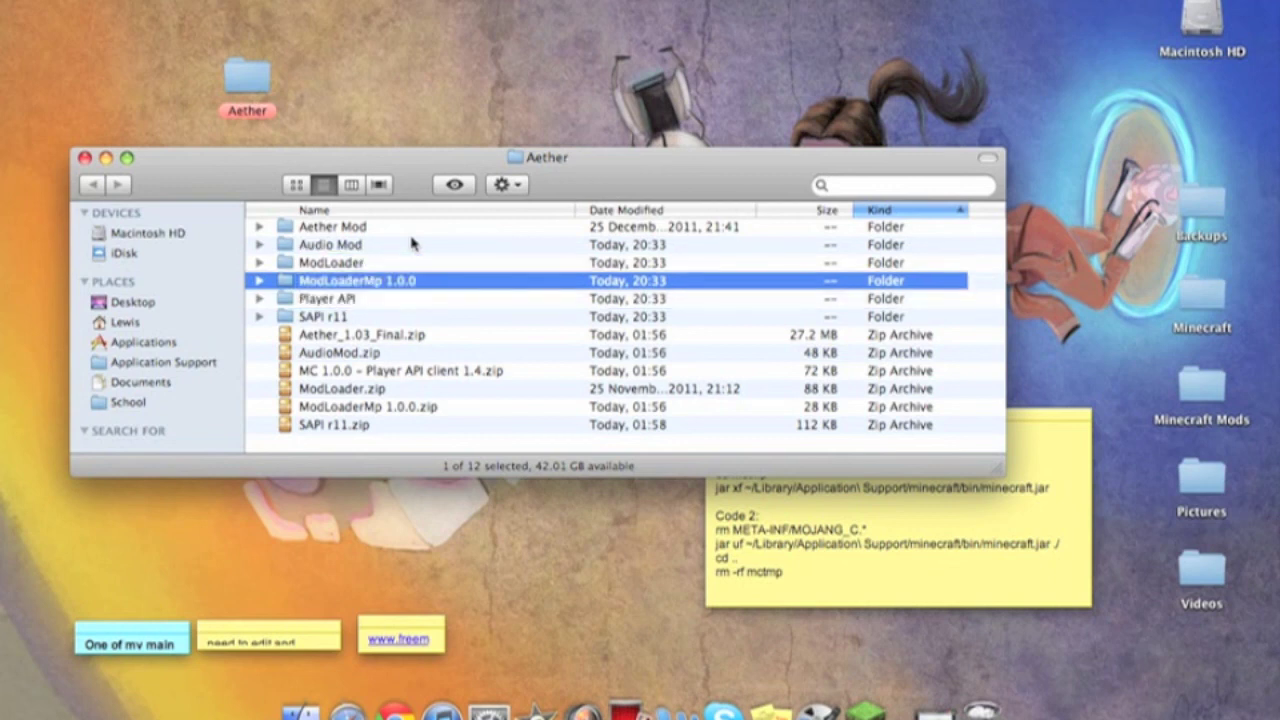
key("Return")
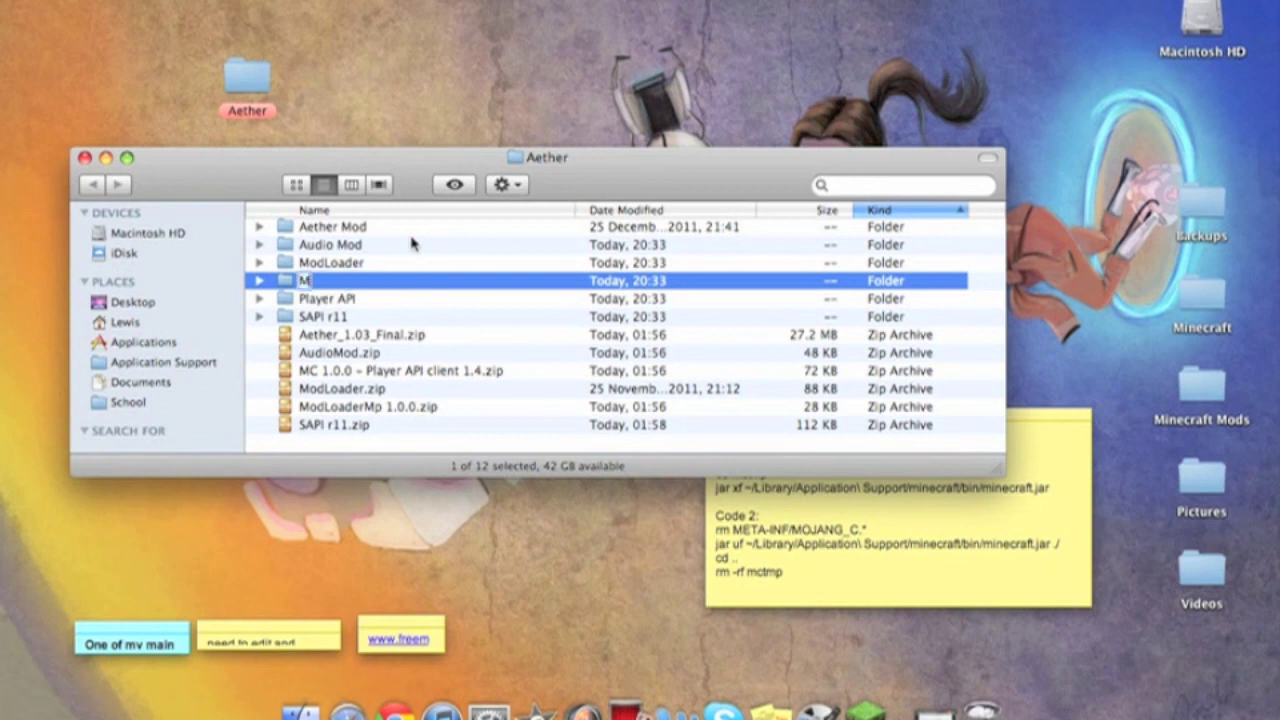
type("ModLoaderMP")
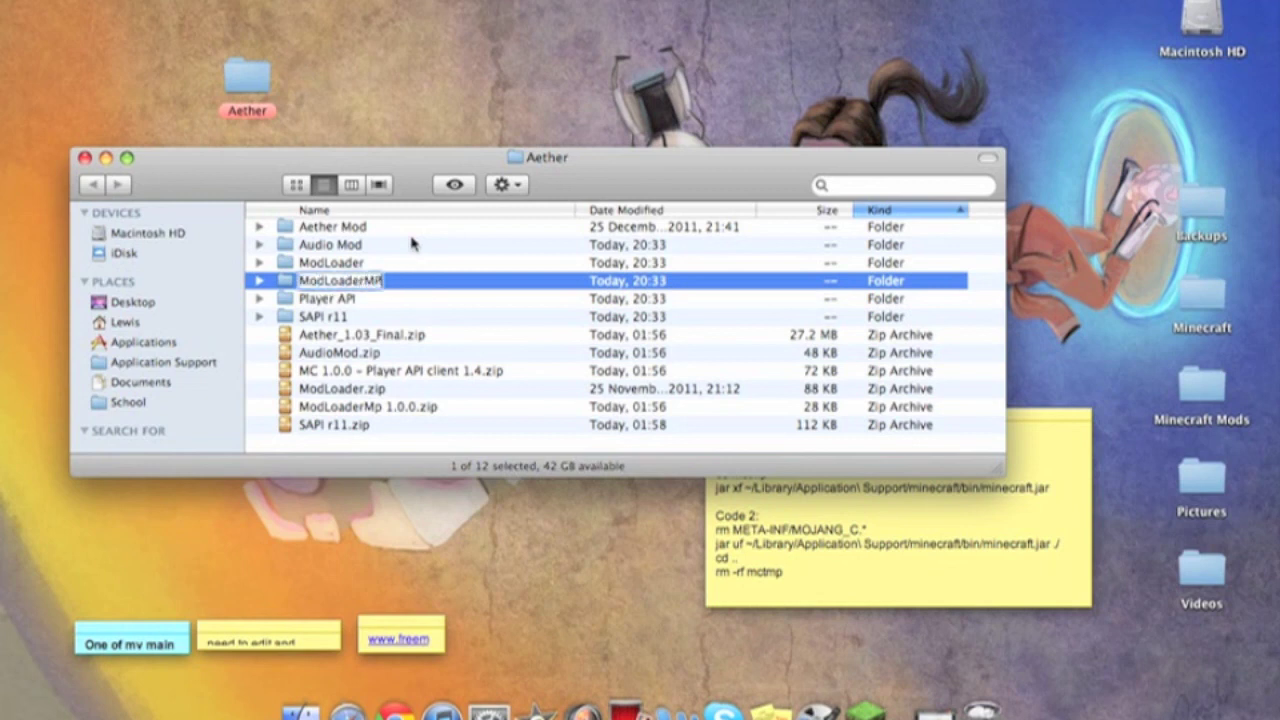
key("Return")
Rename the SAPI r11 folder to 'ShockAhPI' and clear the selection
key("Down")
key("Down")
key("Return")
type("S")
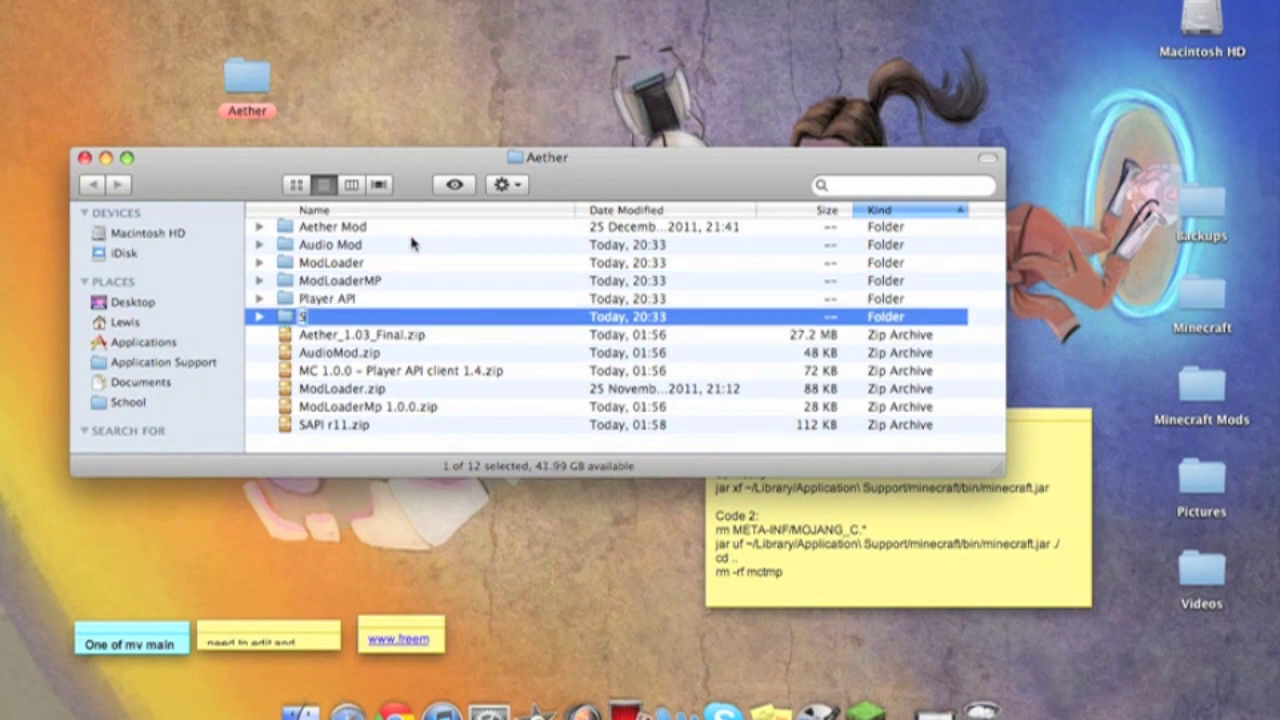
type("hockAhPI")
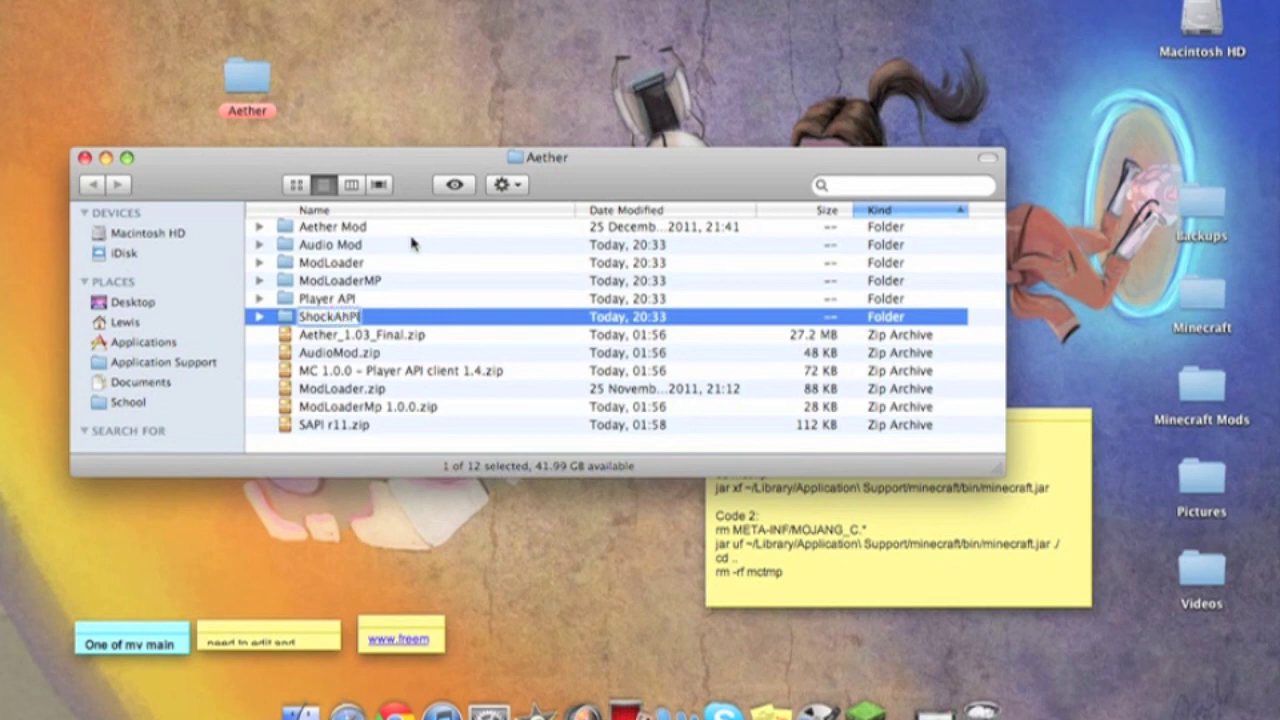
key("Return")
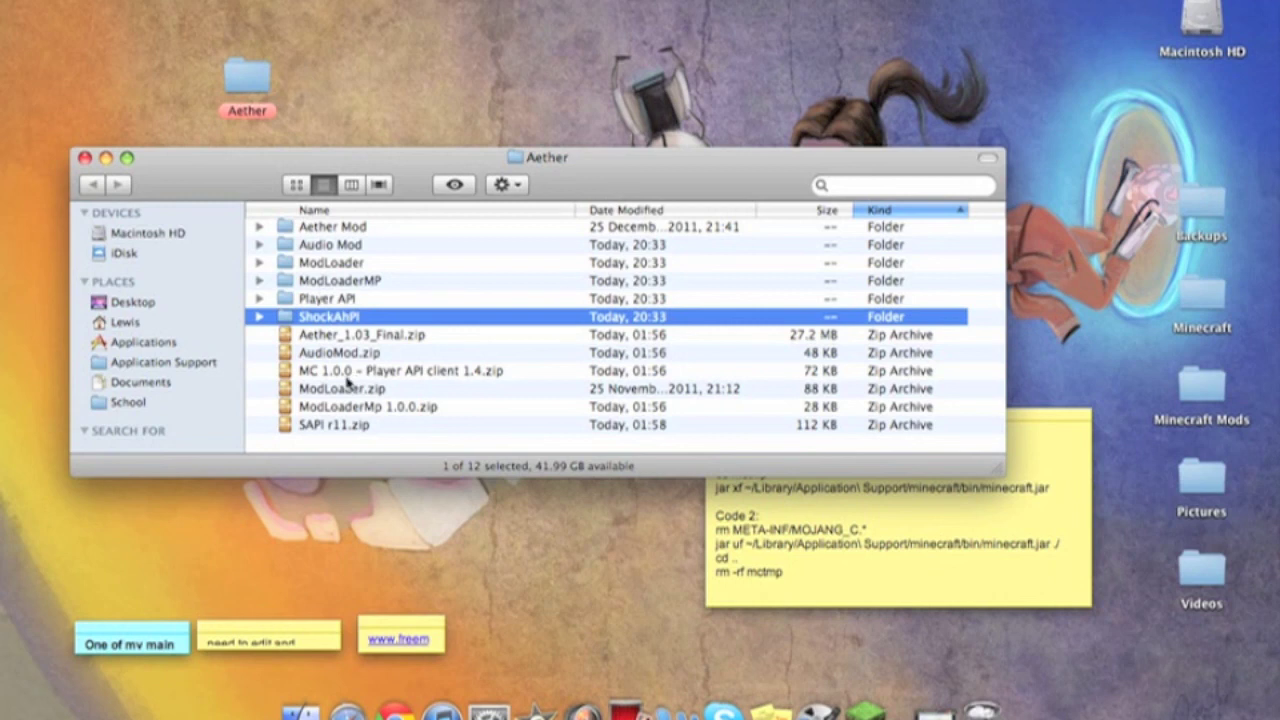
left_click(378, 438)
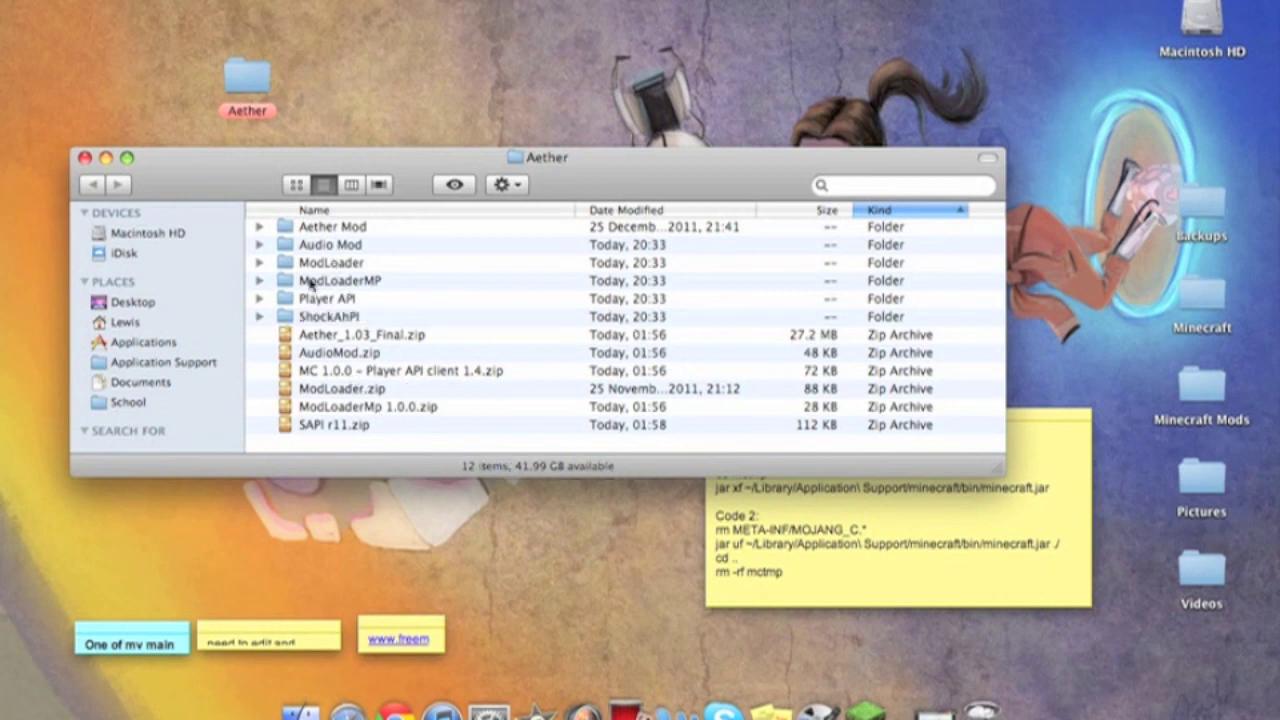